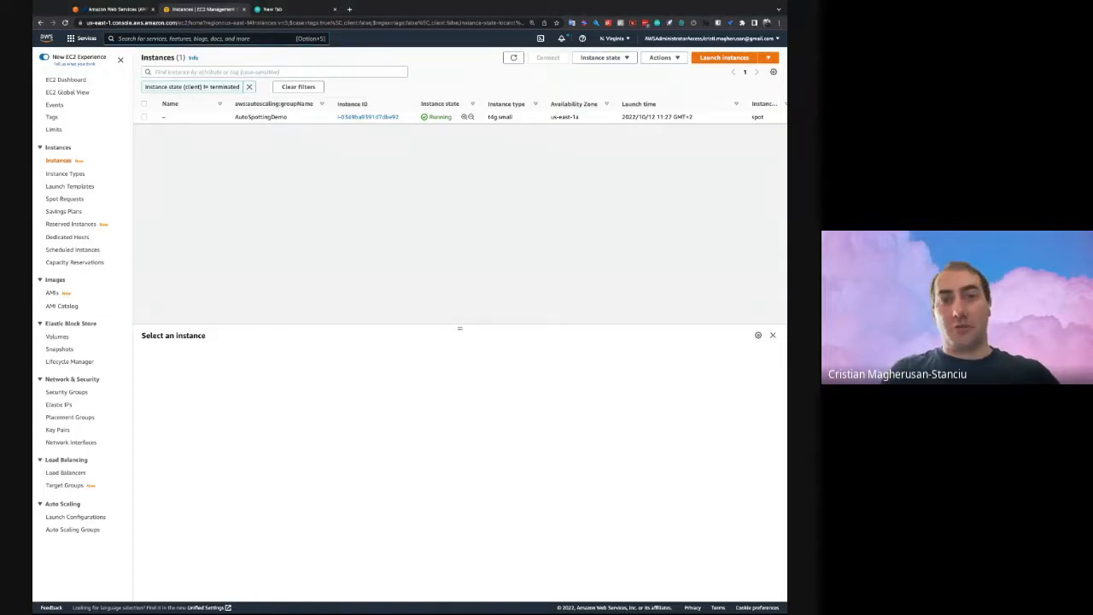
Search the AWS console for "ebs optimizer" and open the EBS Optimizer listing in the Marketplace
key("alt+s")
type("cbs optimizer")
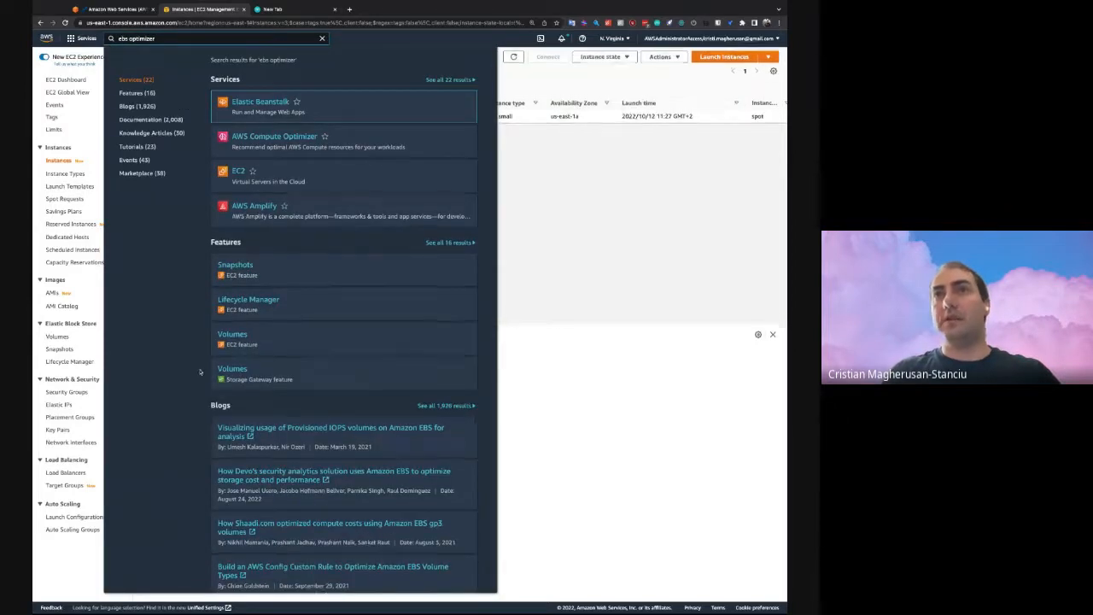
scroll(284, 393, "down", 20)
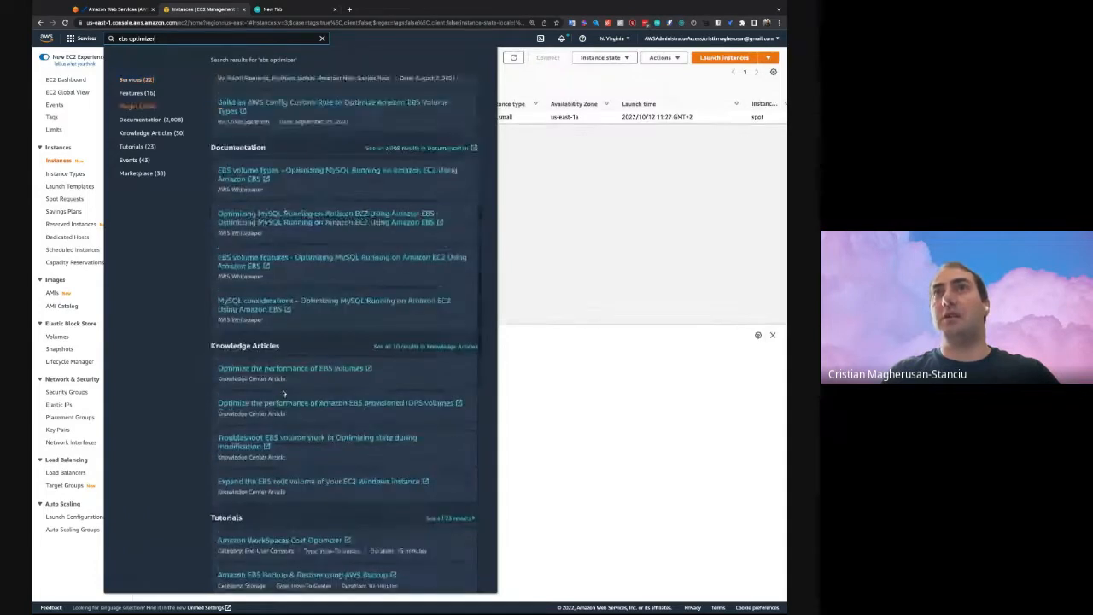
scroll(271, 257, "down", 3)
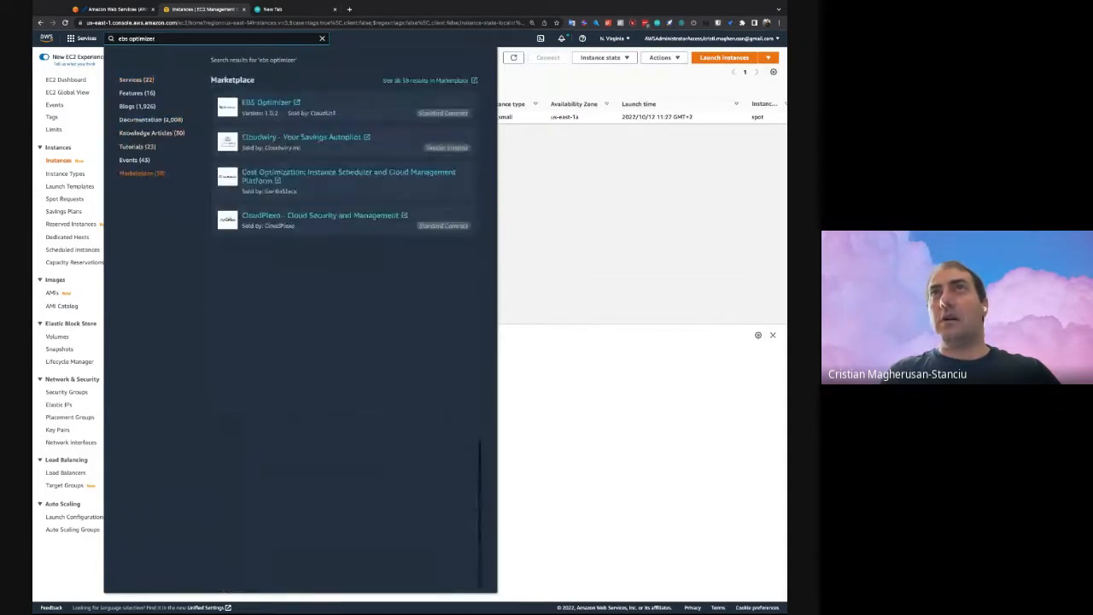
scroll(267, 171, "up", 1)
mouse_move(274, 162)
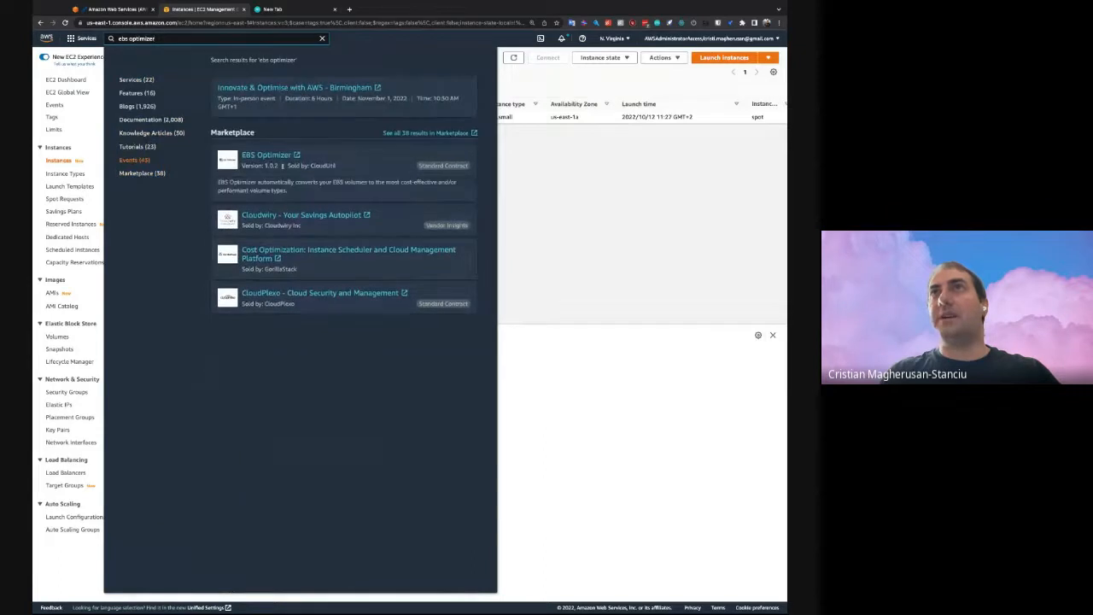
left_click(273, 158)
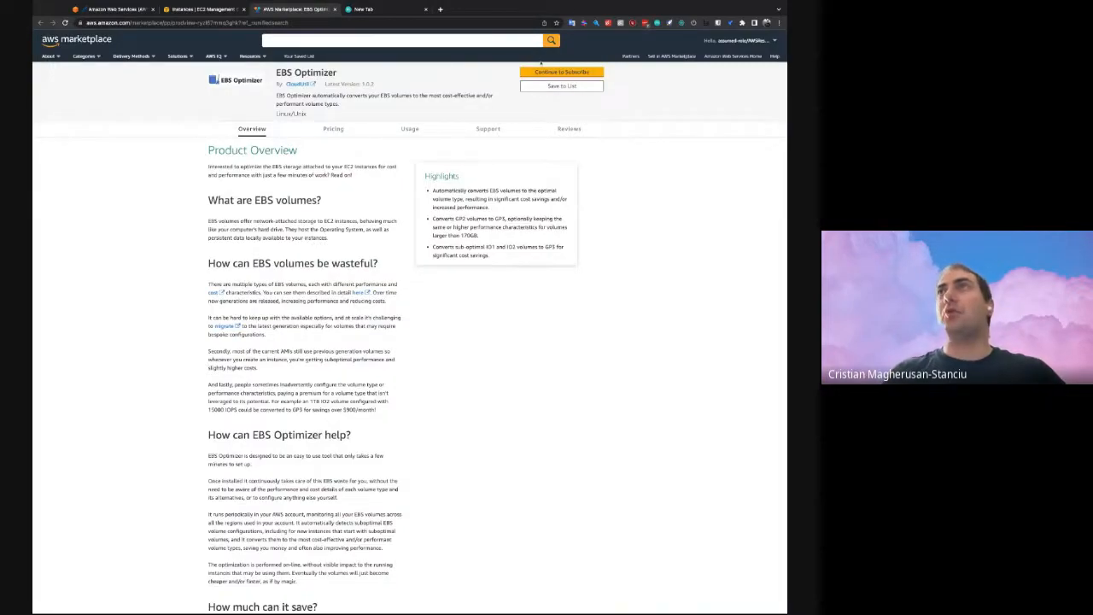
Subscribe to EBS Optimizer from its product page and accept the CloudUtil offer's terms
scroll(186, 298, "down", 1)
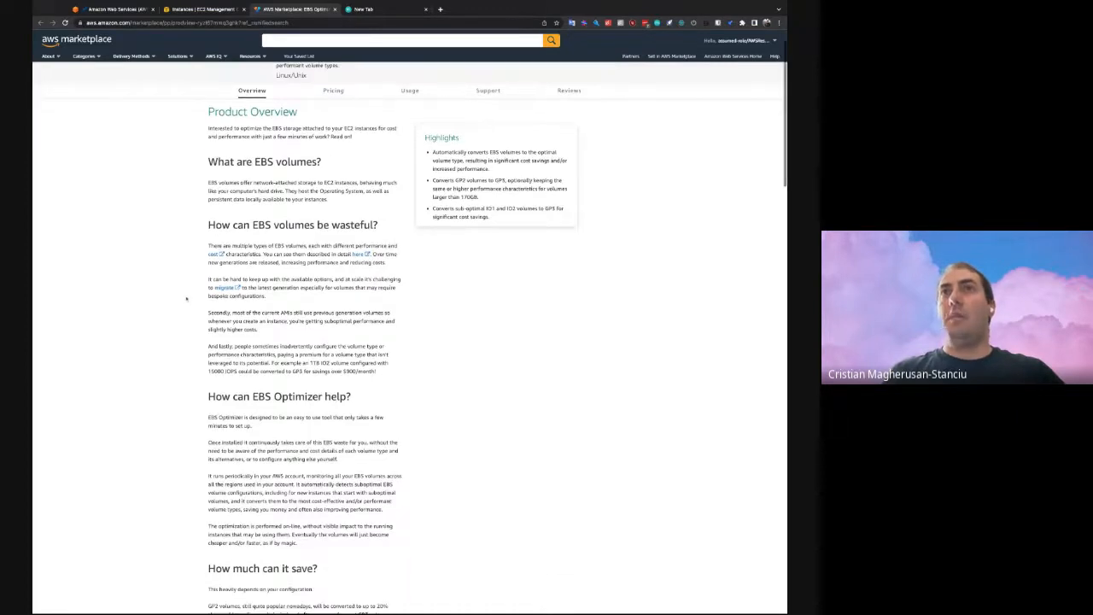
scroll(187, 298, "down", 10)
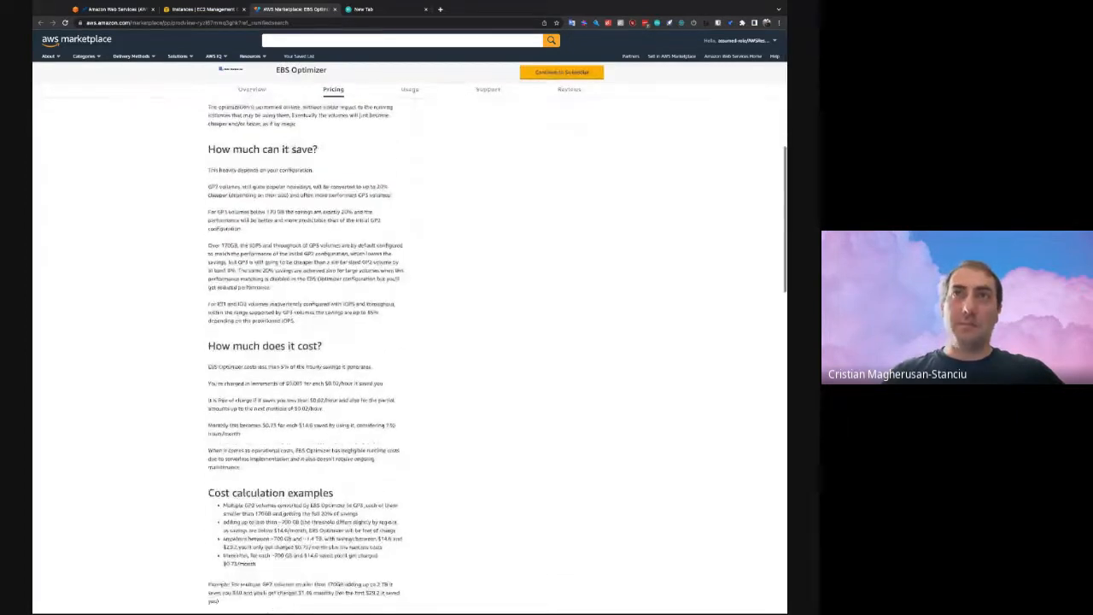
scroll(186, 298, "down", 10)
scroll(187, 298, "up", 7)
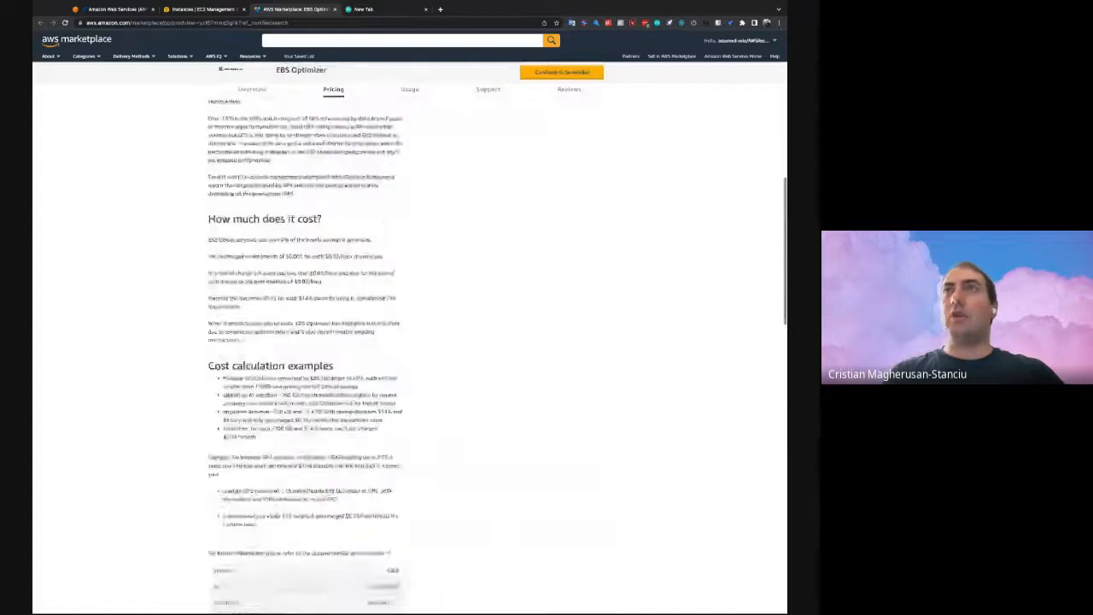
scroll(189, 178, "up", 20)
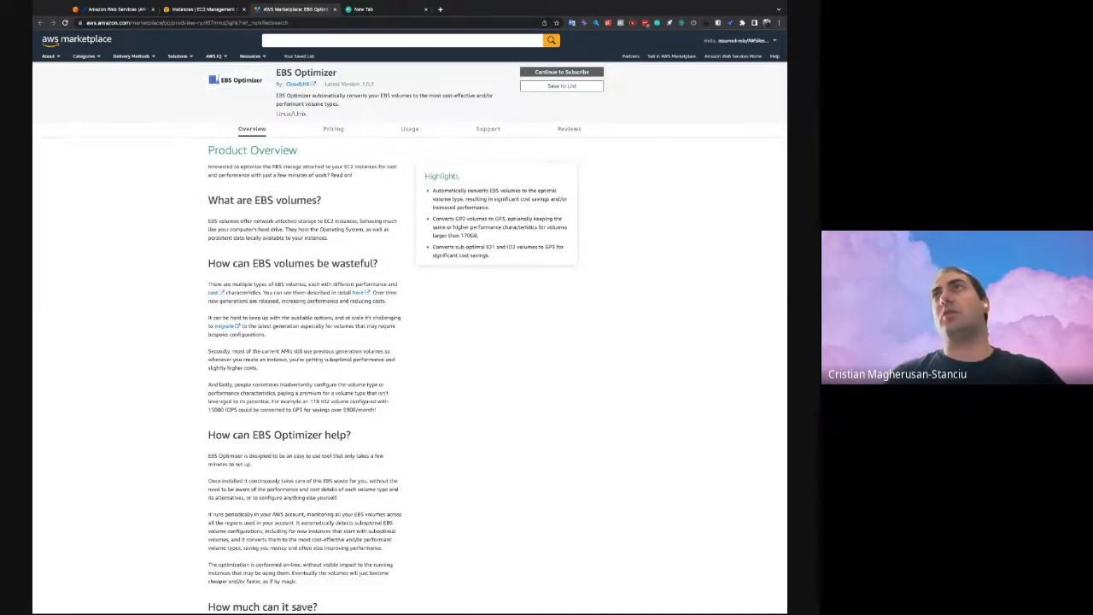
left_click(561, 71)
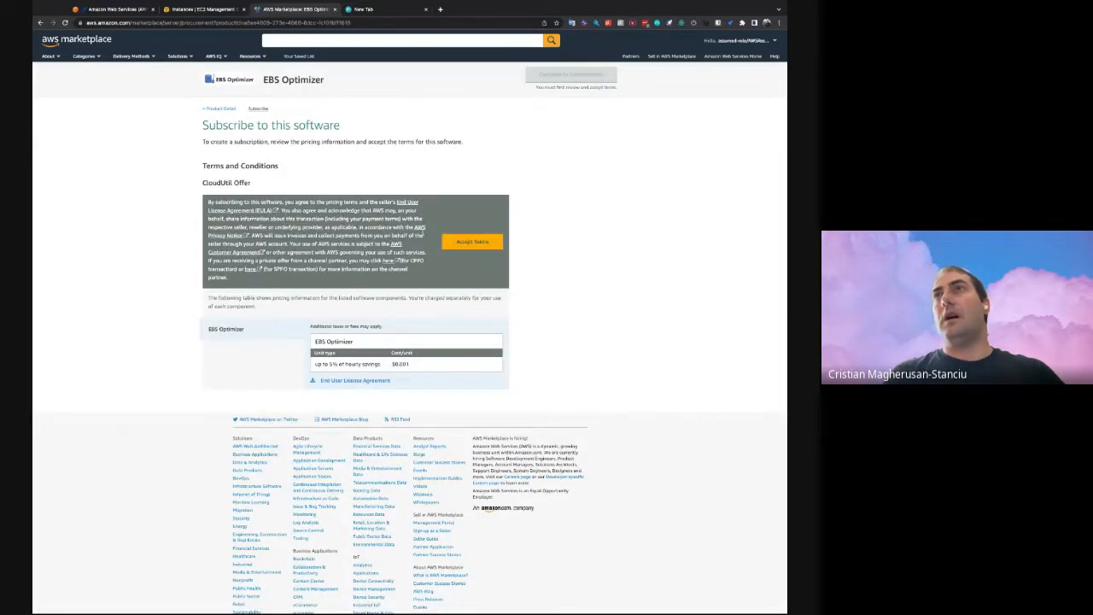
left_click(472, 242)
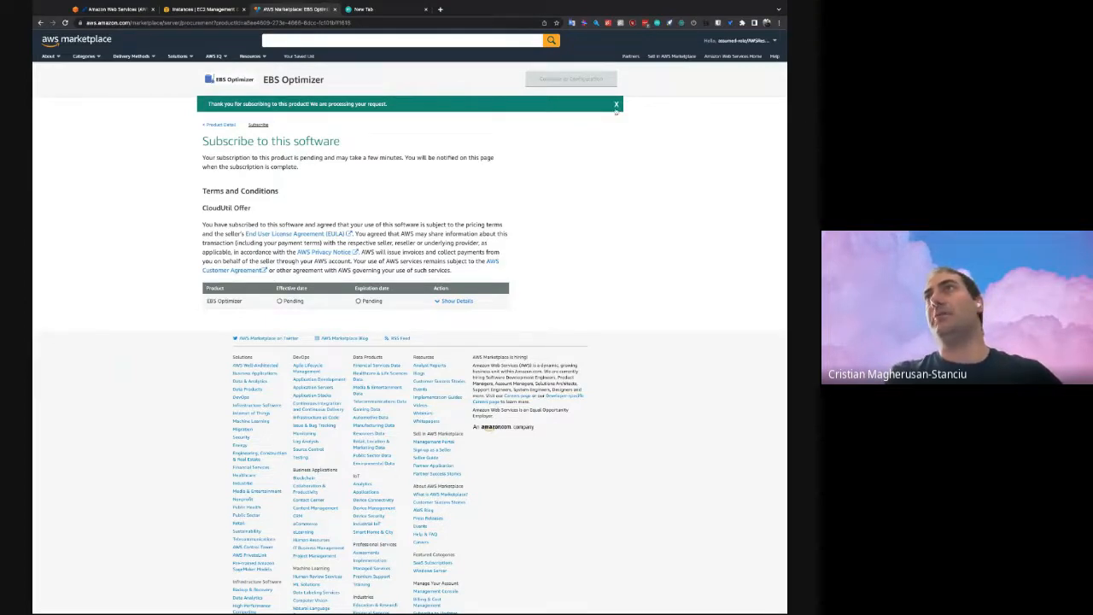
left_click(616, 104)
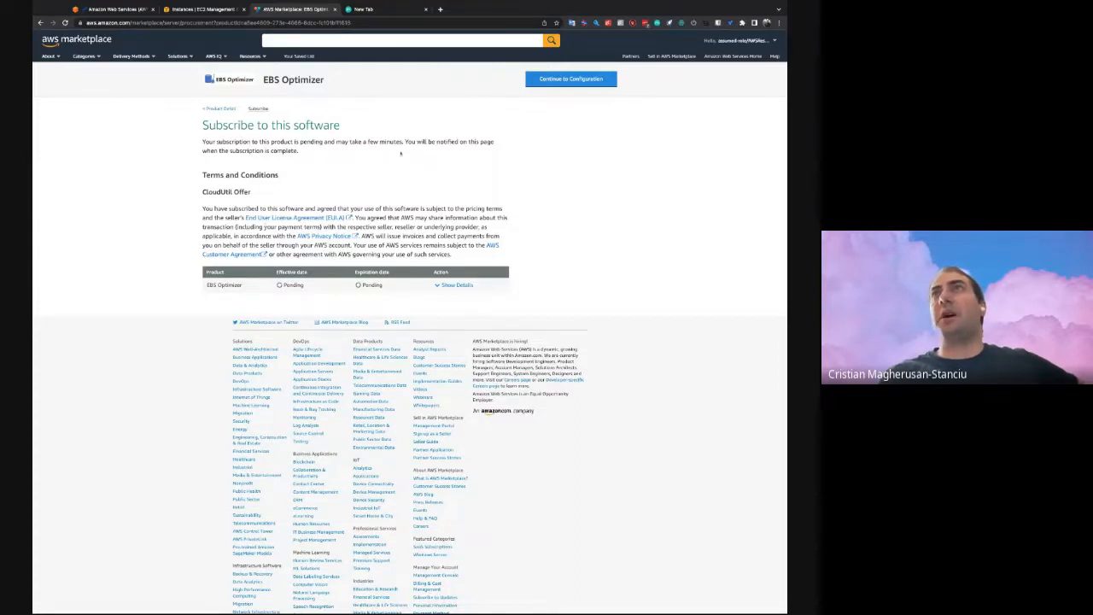
Continue with the CloudFormation infrastructure code option, version 1.0.2, and take its one-click CloudFormation install through to the stack details
left_click(567, 79)
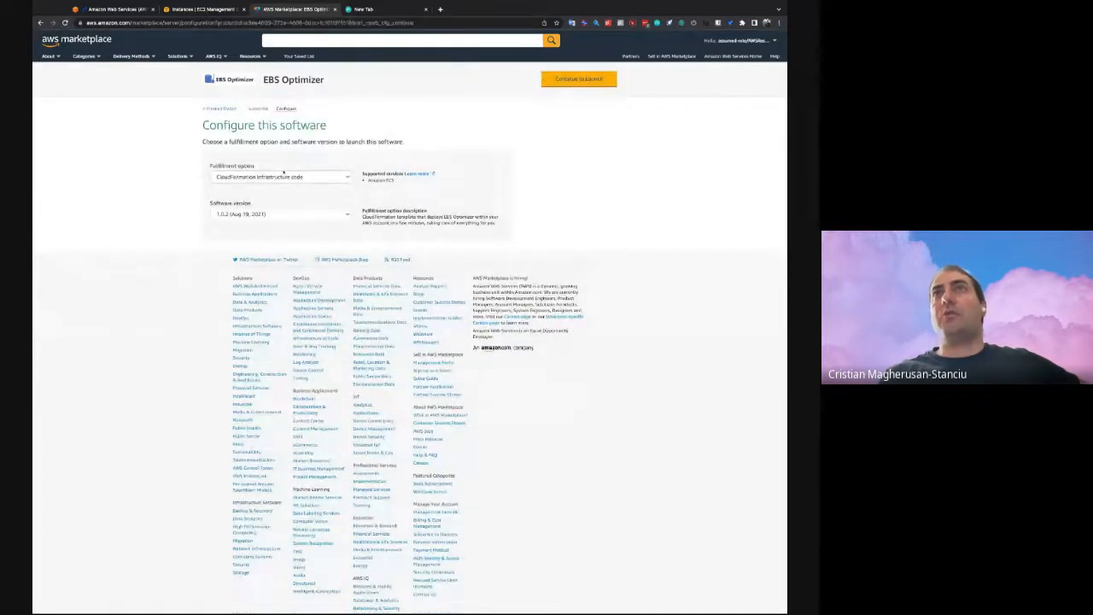
left_click(578, 80)
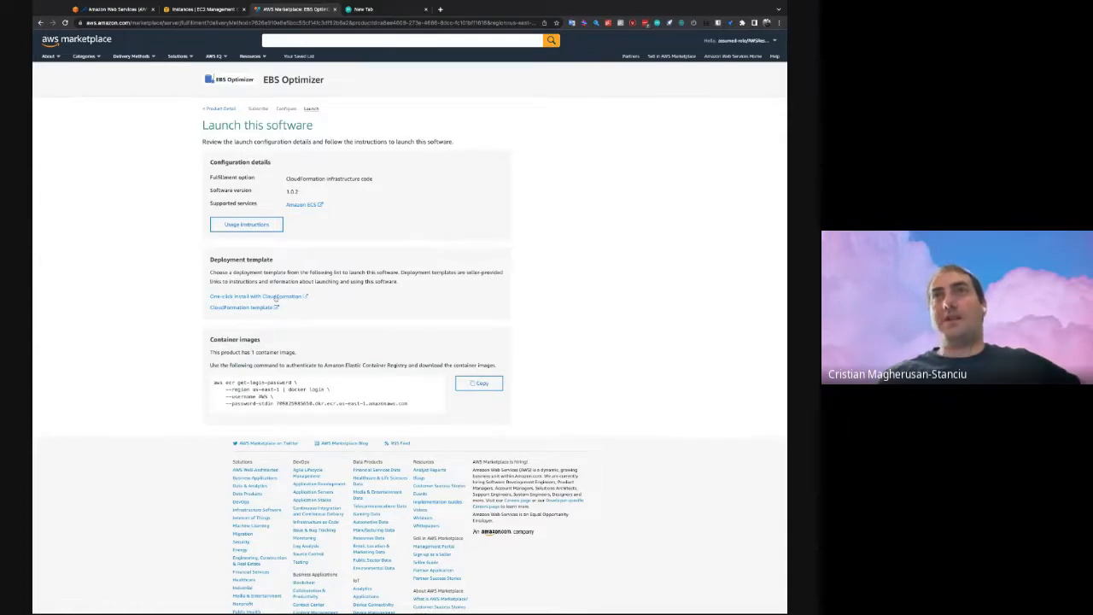
left_click(256, 295)
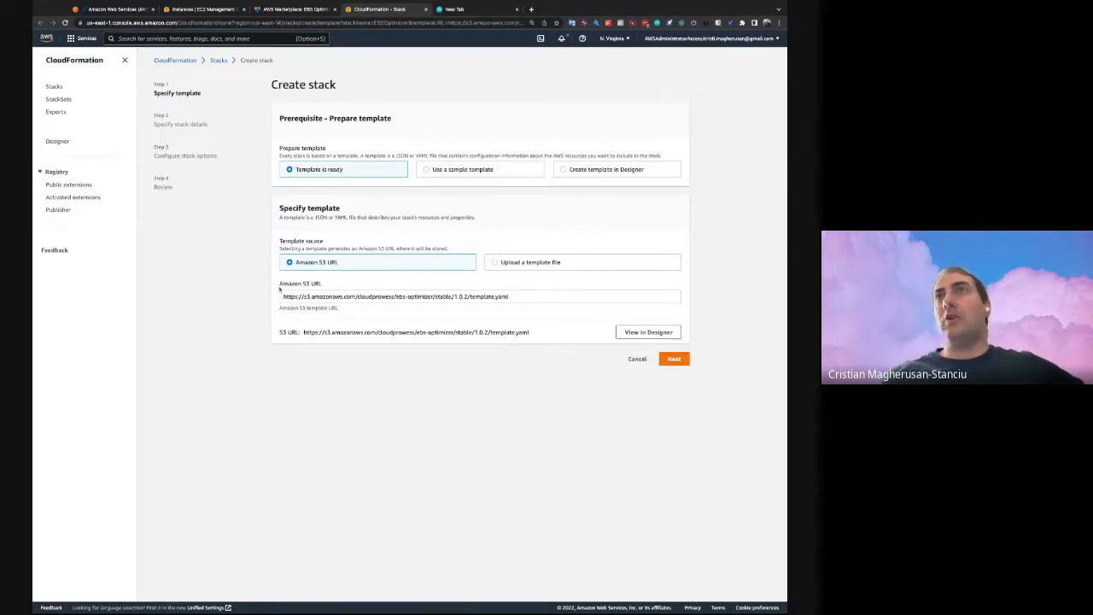
left_click(674, 358)
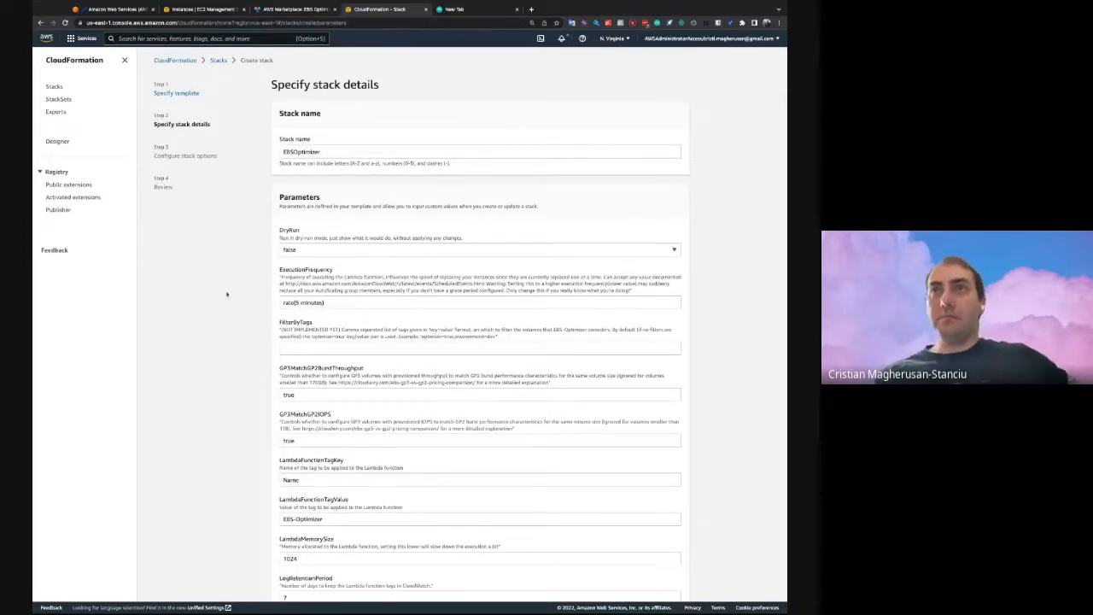
Examine the stack parameters and the available DryRun options, leaving DryRun at false
scroll(226, 294, "down", 3)
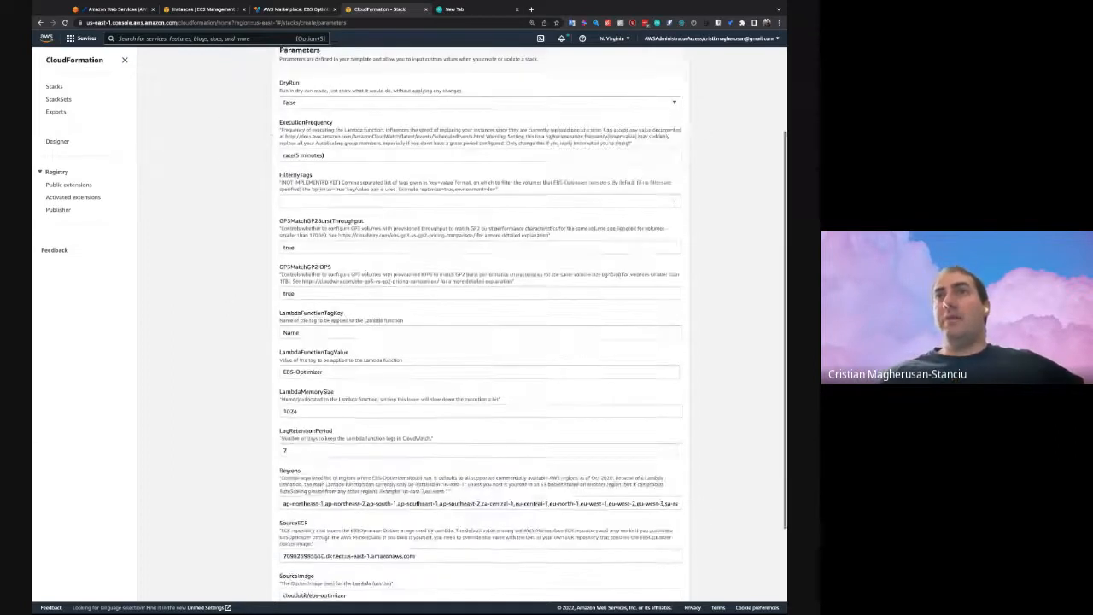
scroll(229, 285, "up", 2)
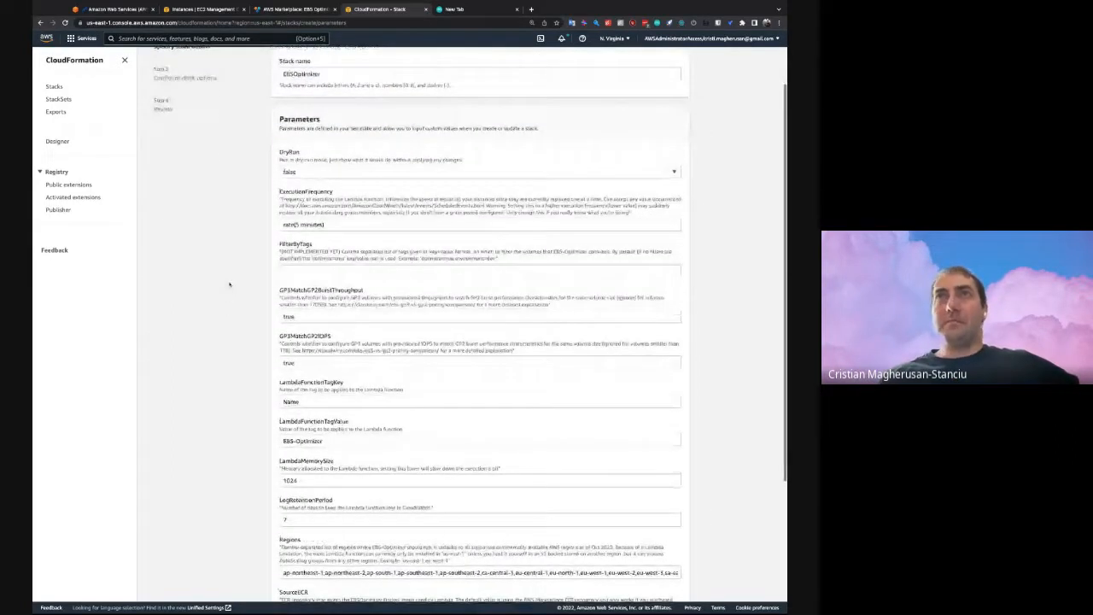
left_click(298, 173)
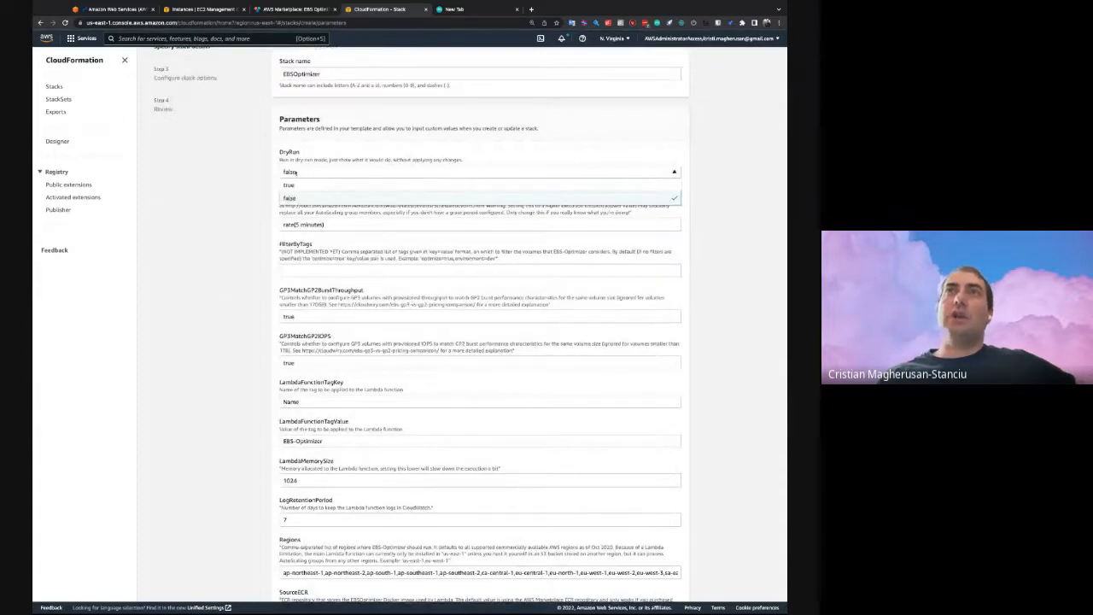
left_click(289, 202)
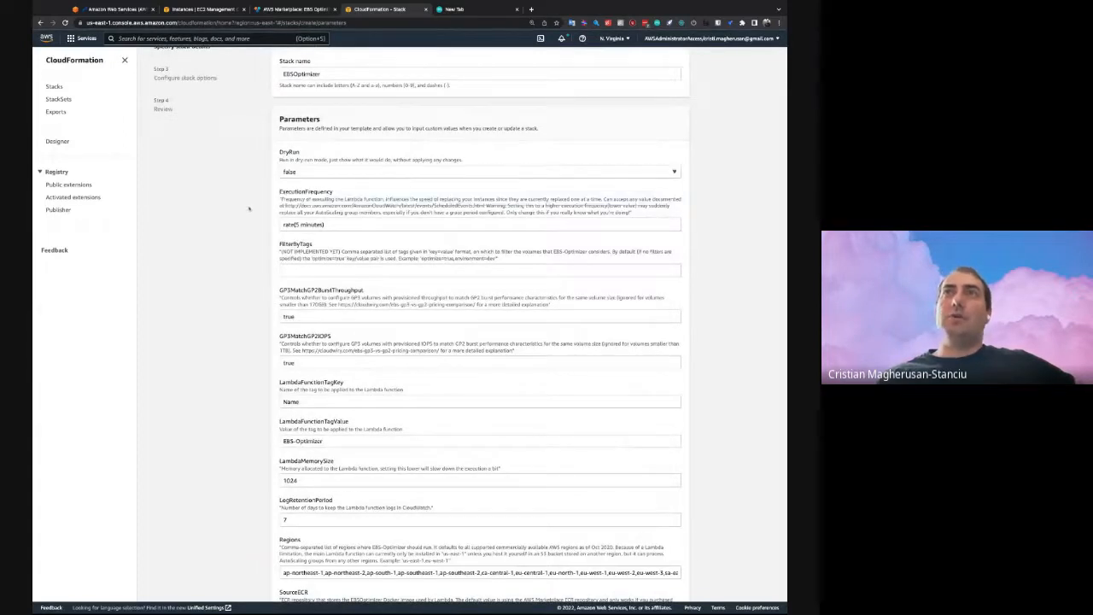
left_click(298, 172)
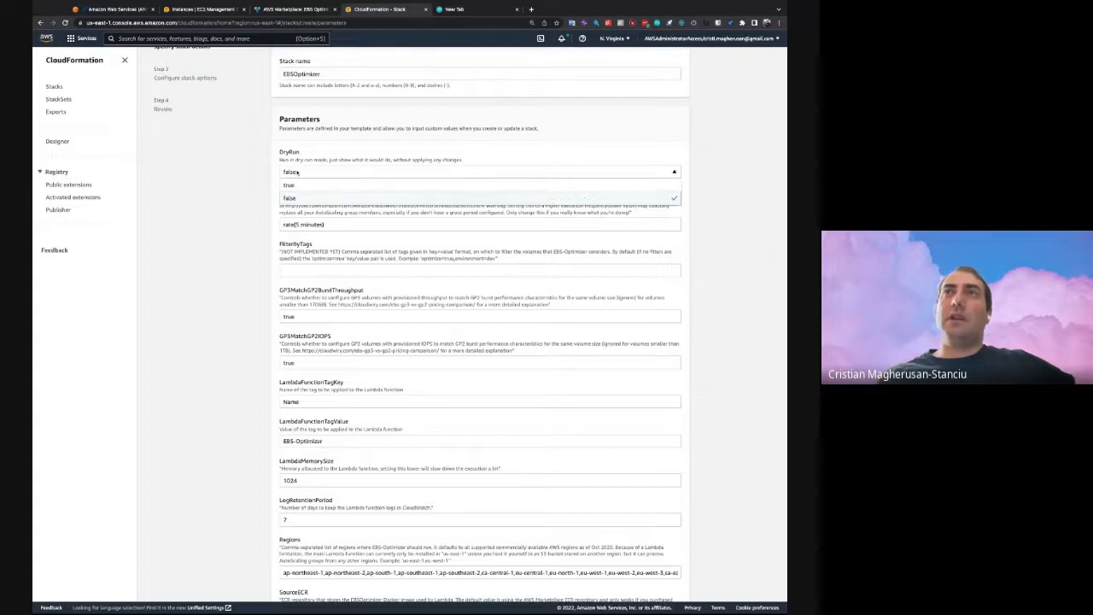
left_click(247, 216)
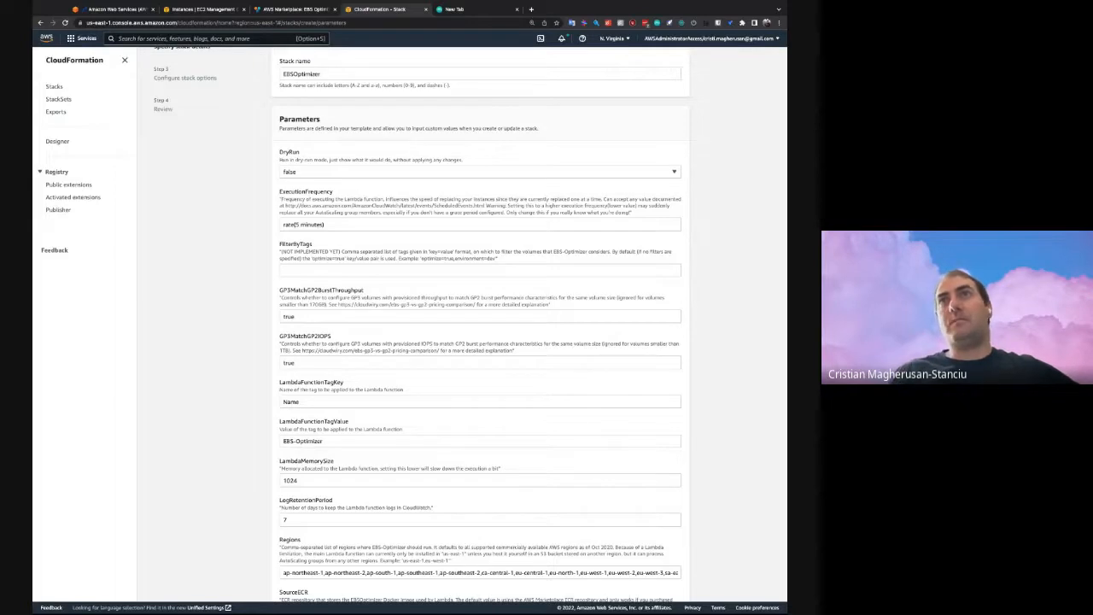
Examine the volume size thresholds and values of the GP3MatchGP2BurstThroughput and GP3MatchGP2IOPS parameters
double_click(317, 305)
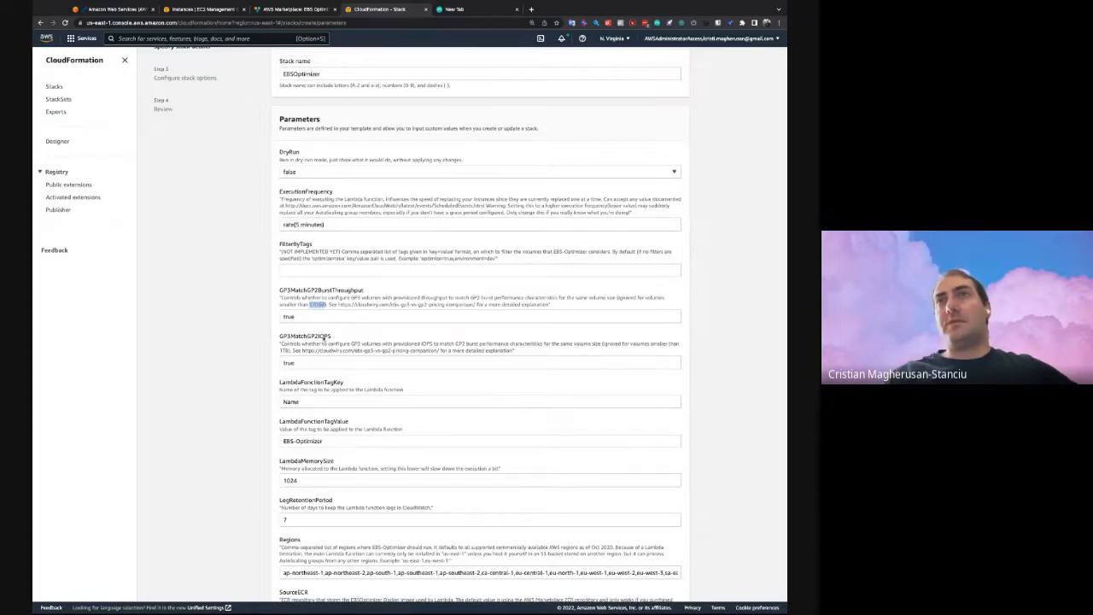
left_click(324, 339)
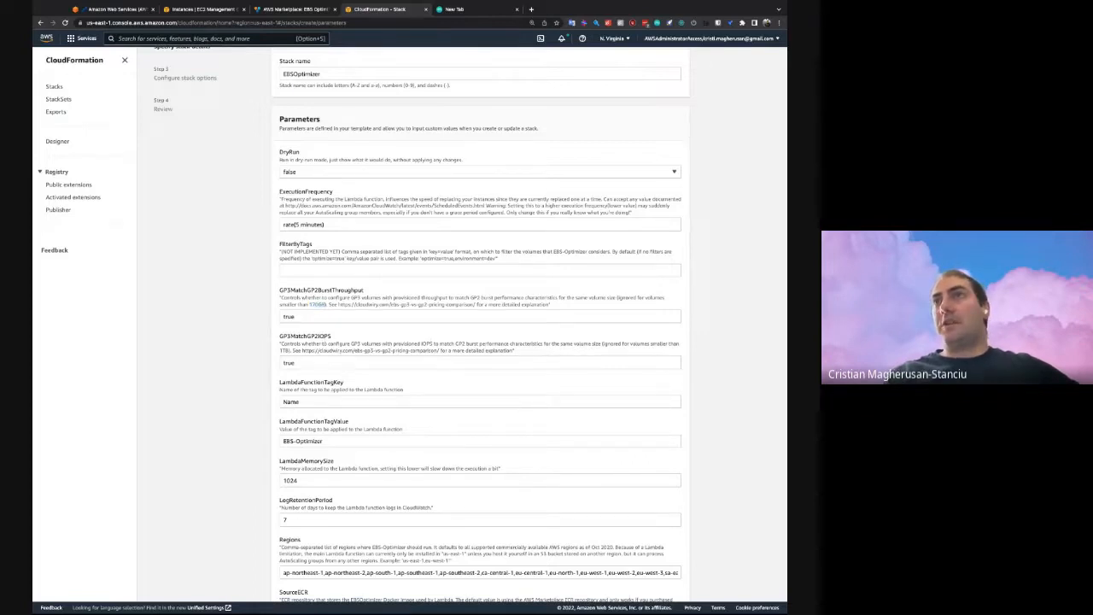
double_click(284, 351)
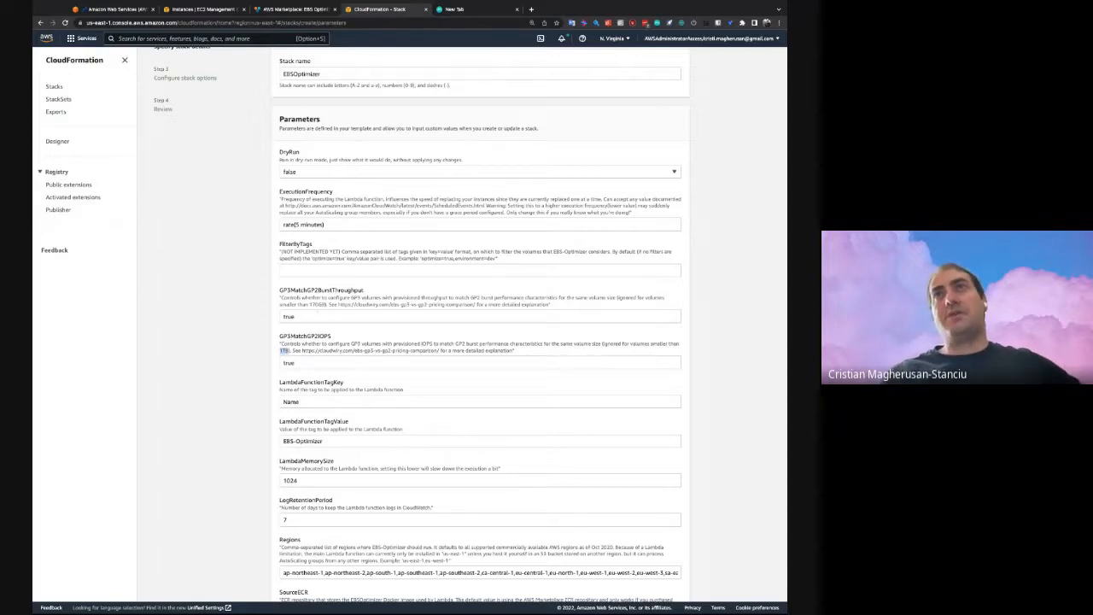
left_click_drag(309, 305, 326, 305)
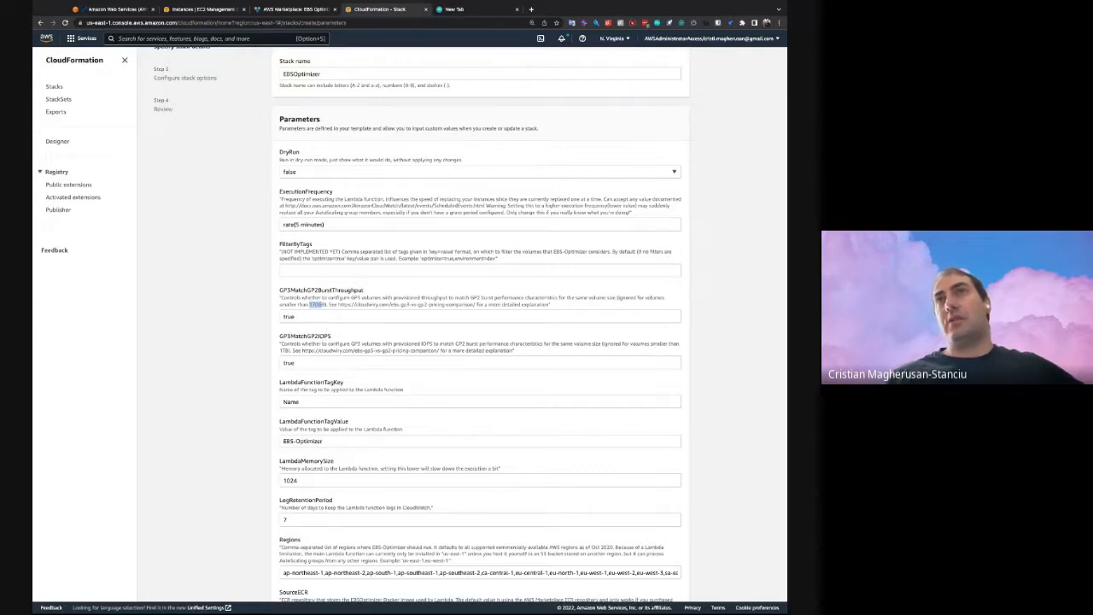
double_click(288, 316)
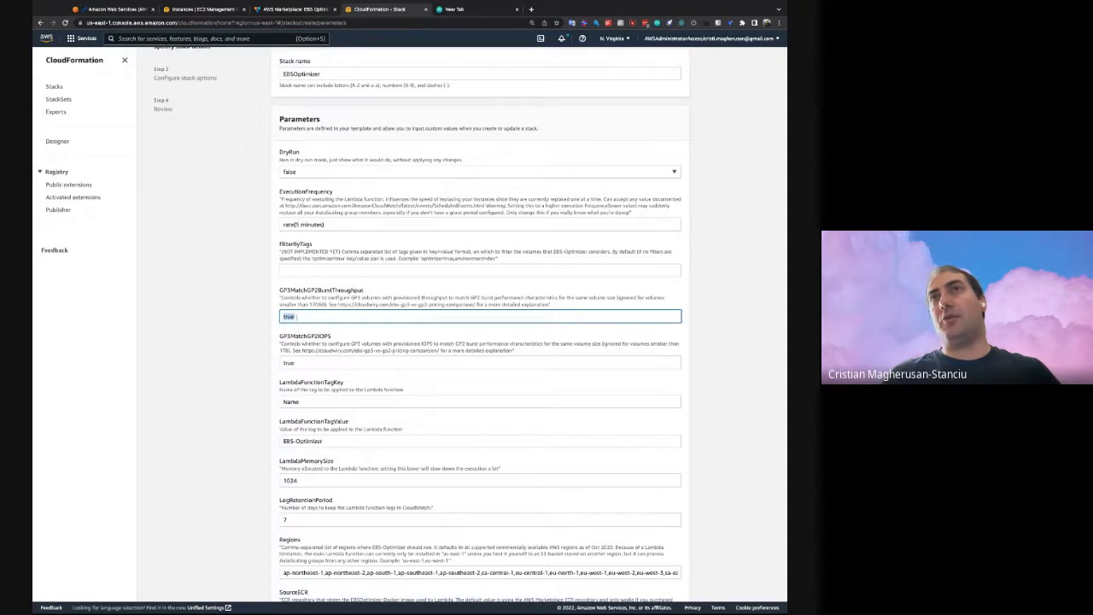
left_click(297, 317)
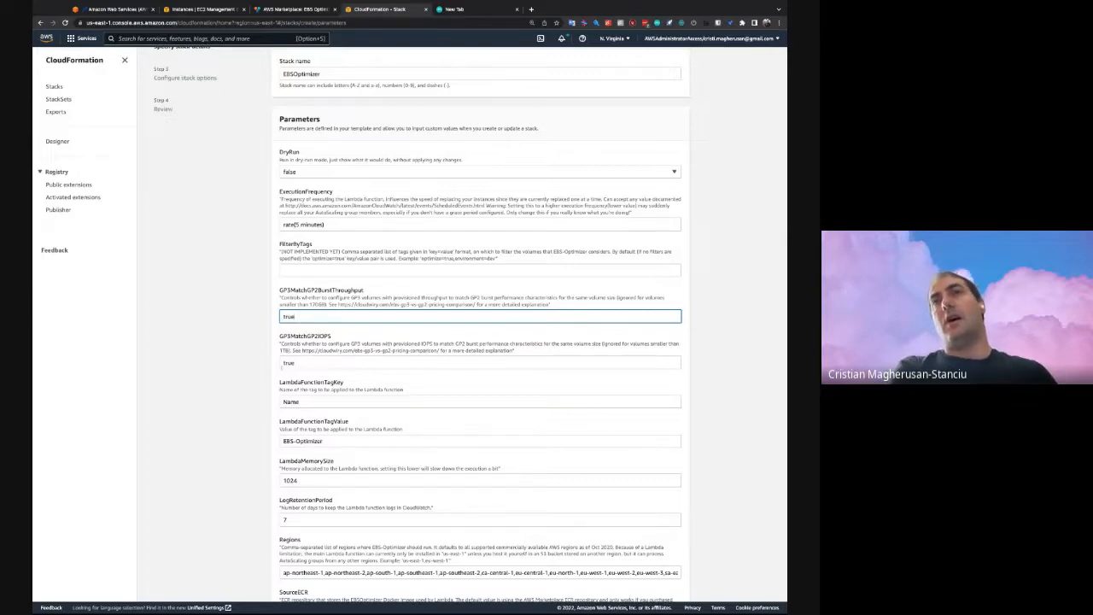
Trim the Regions parameter to the US regions only: us-east-1,us-east-2,us-west-1,us-west-2
scroll(479, 325, "down", 5)
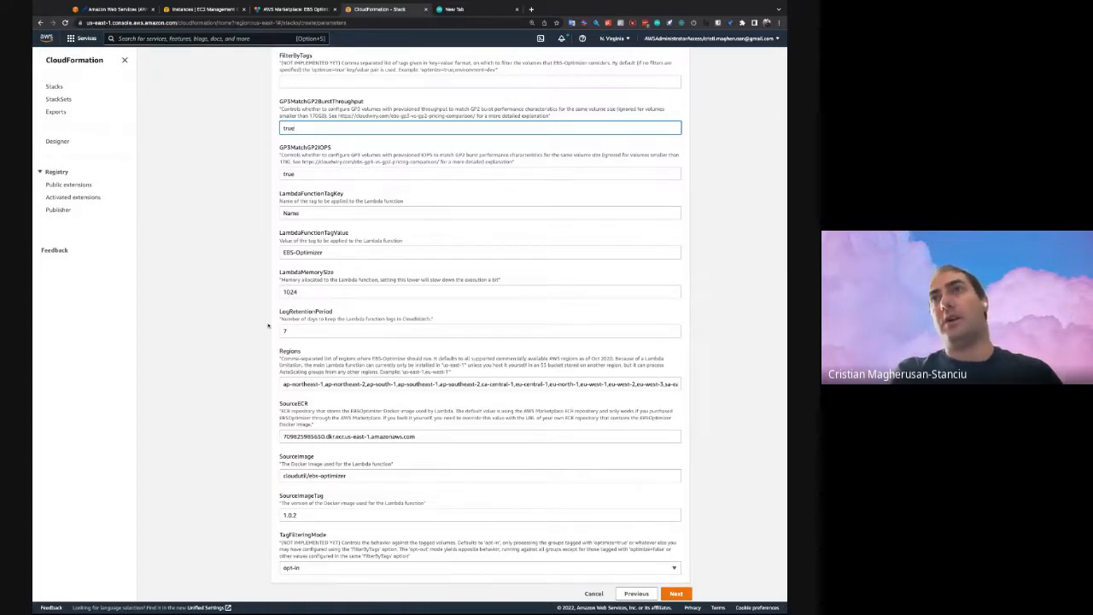
left_click(518, 384)
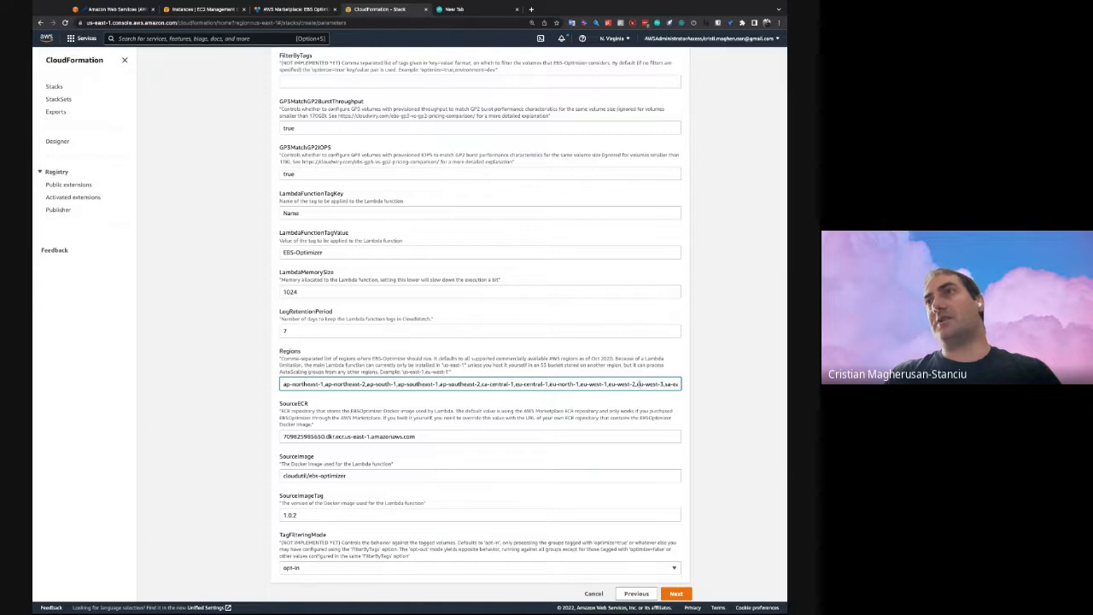
left_click_drag(639, 385, 284, 384)
key("BackSpace")
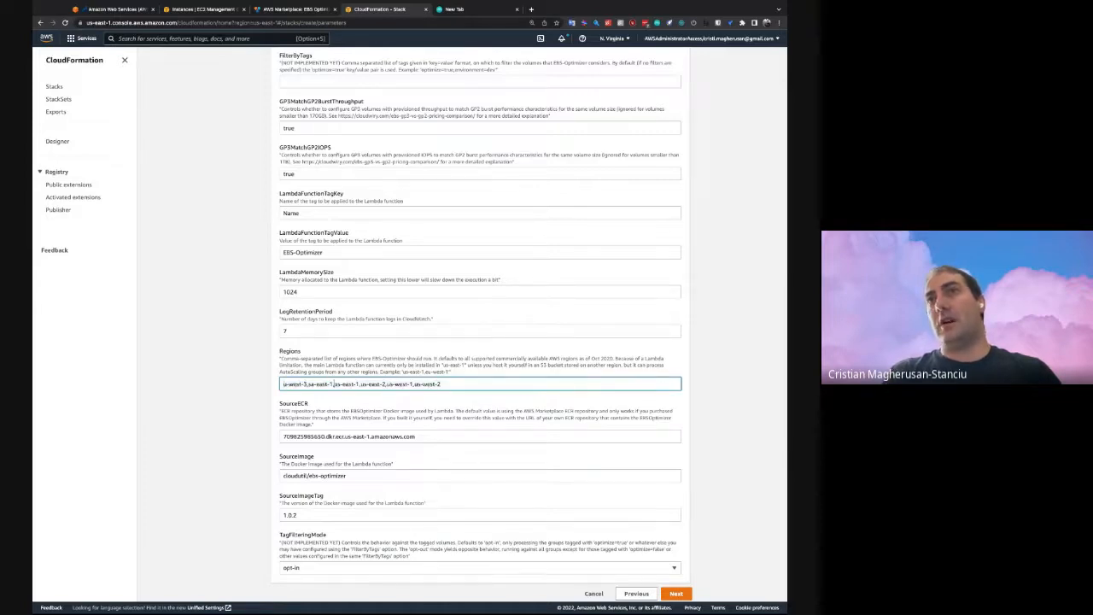
key("shift+Home")
key("BackSpace")
key("Delete")
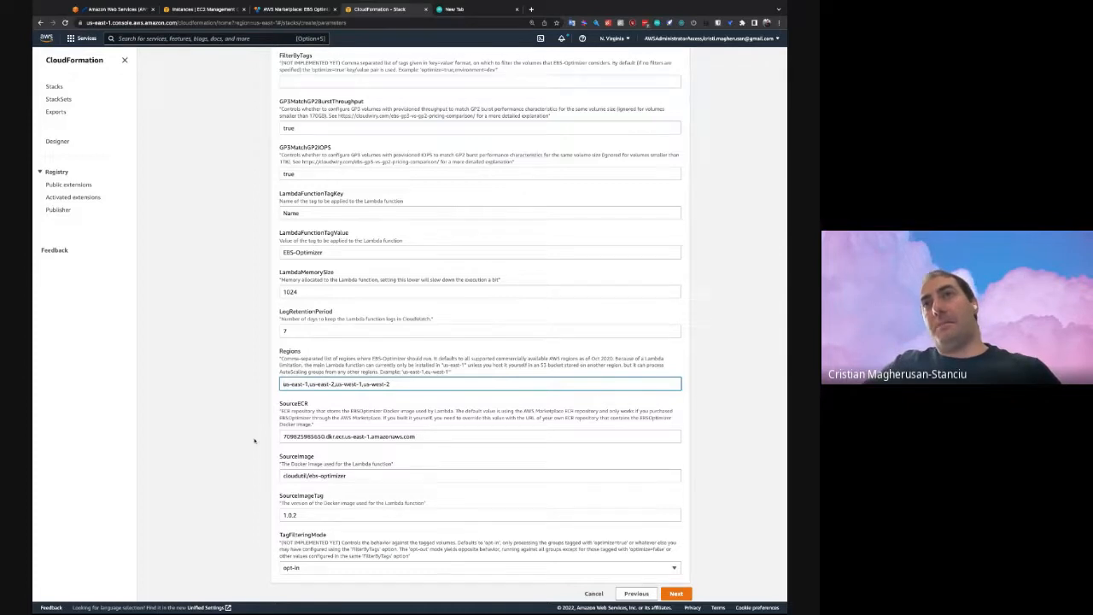
scroll(254, 440, "down", 1)
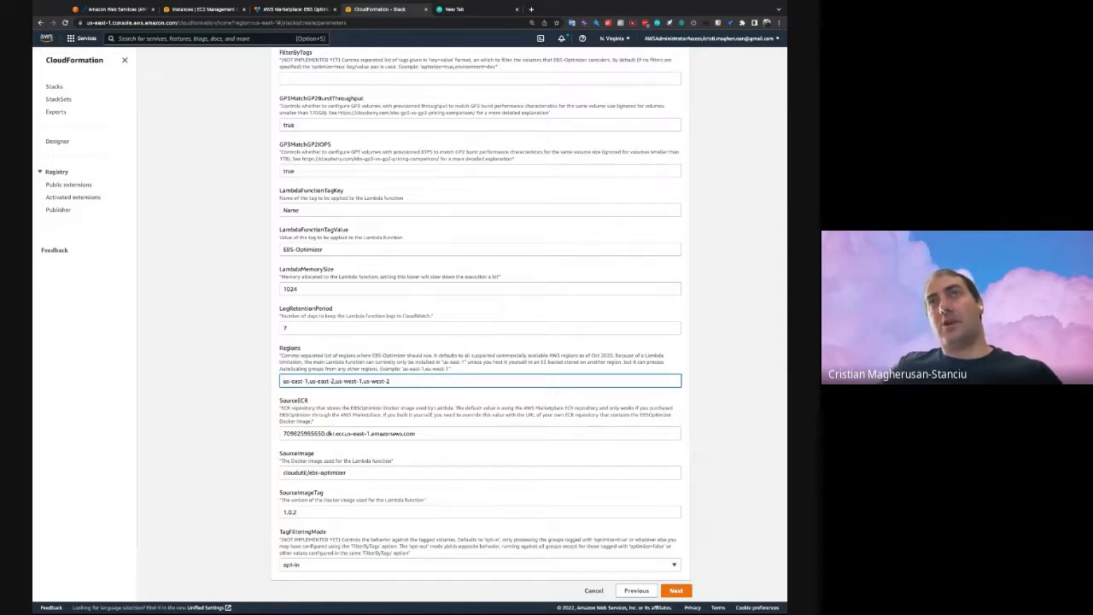
scroll(480, 325, "up", 2)
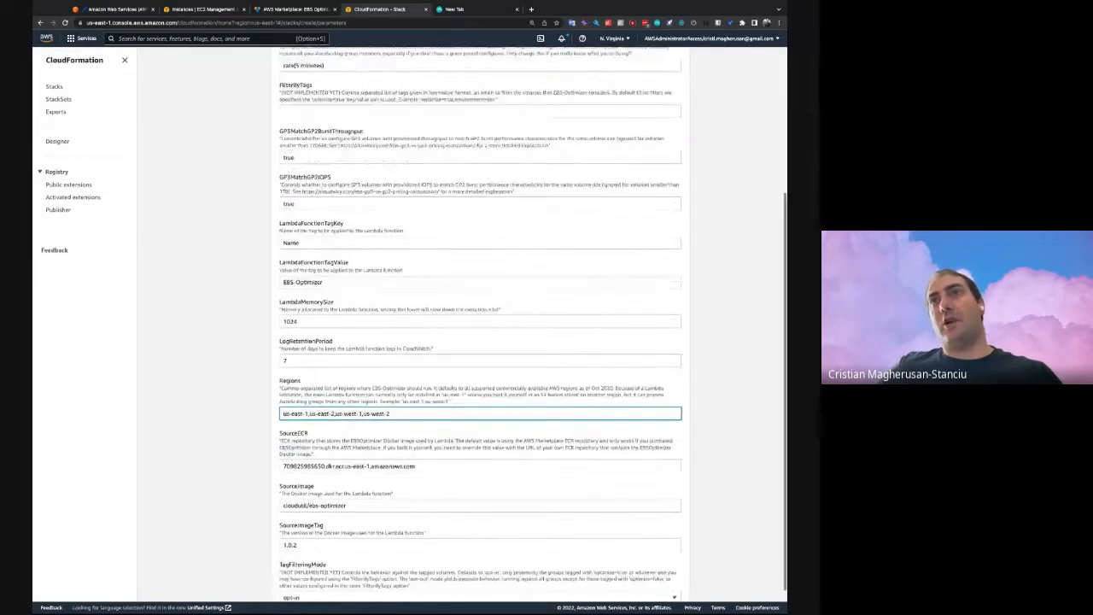
scroll(480, 324, "down", 2)
scroll(480, 324, "up", 1)
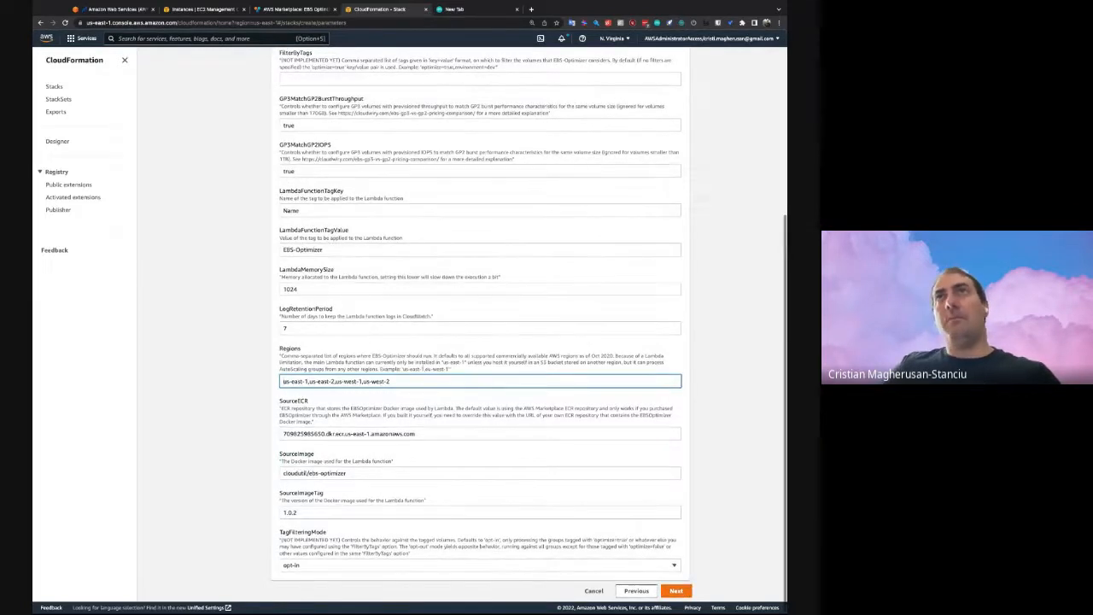
Review the full set of stack parameters once more, including the descriptions of GP3MatchGP2BurstThroughput and GP3MatchGP2IOPS
scroll(480, 375, "up", 5)
scroll(480, 376, "down", 3)
scroll(470, 325, "down", 1)
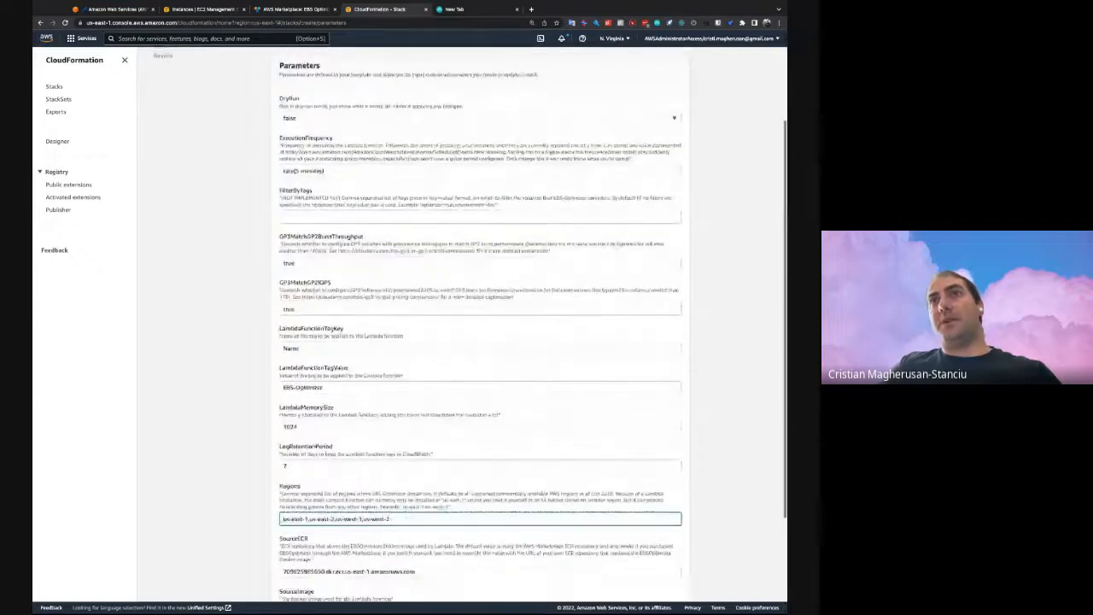
scroll(415, 359, "up", 1)
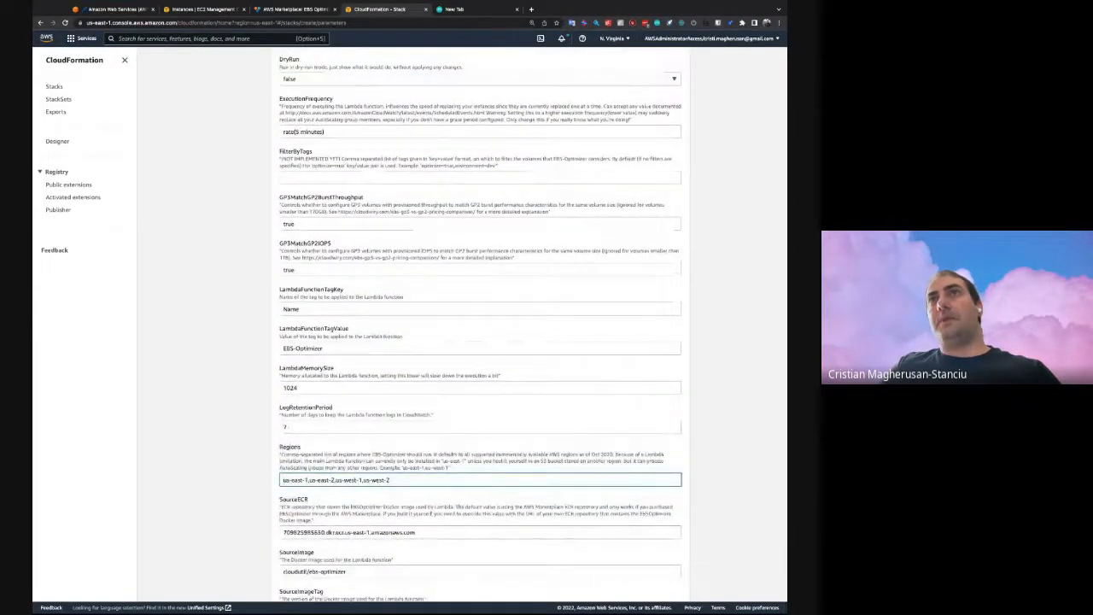
left_click_drag(297, 197, 516, 258)
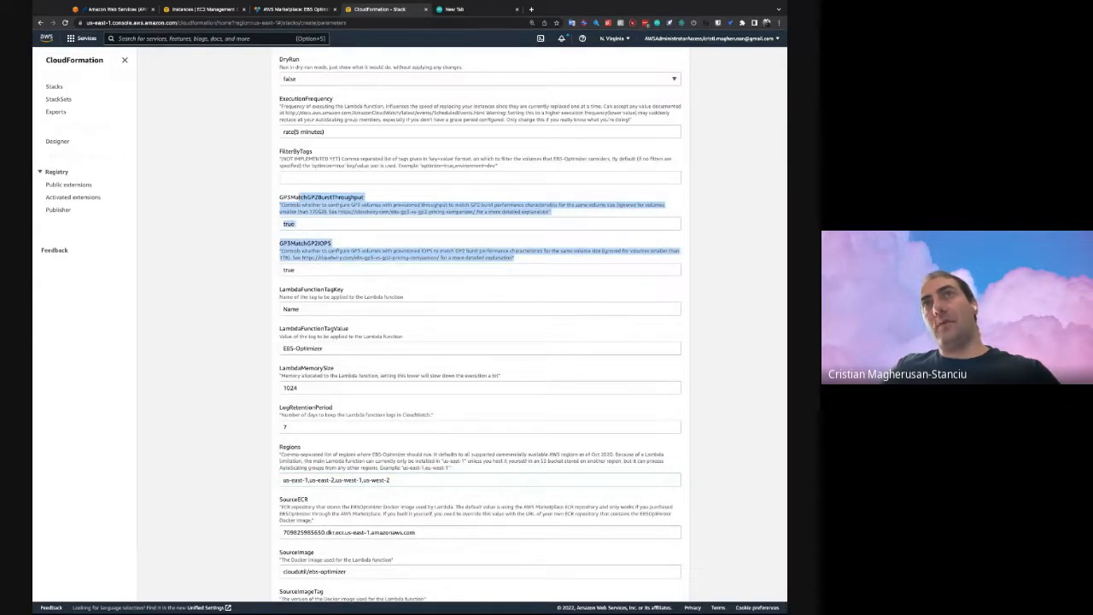
scroll(212, 192, "up", 1)
scroll(213, 192, "down", 3)
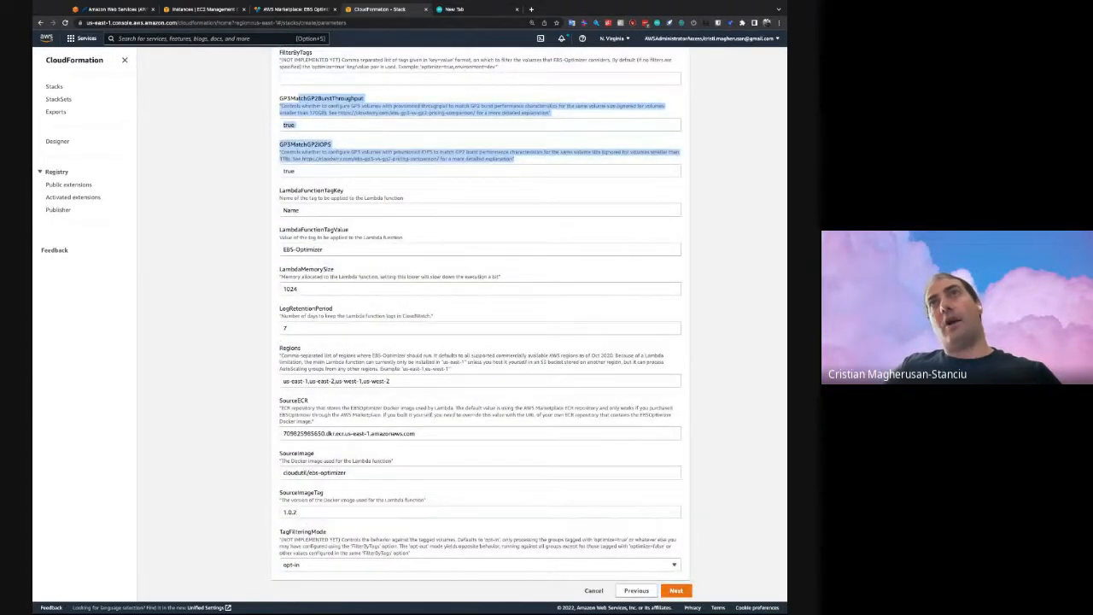
scroll(478, 324, "up", 3)
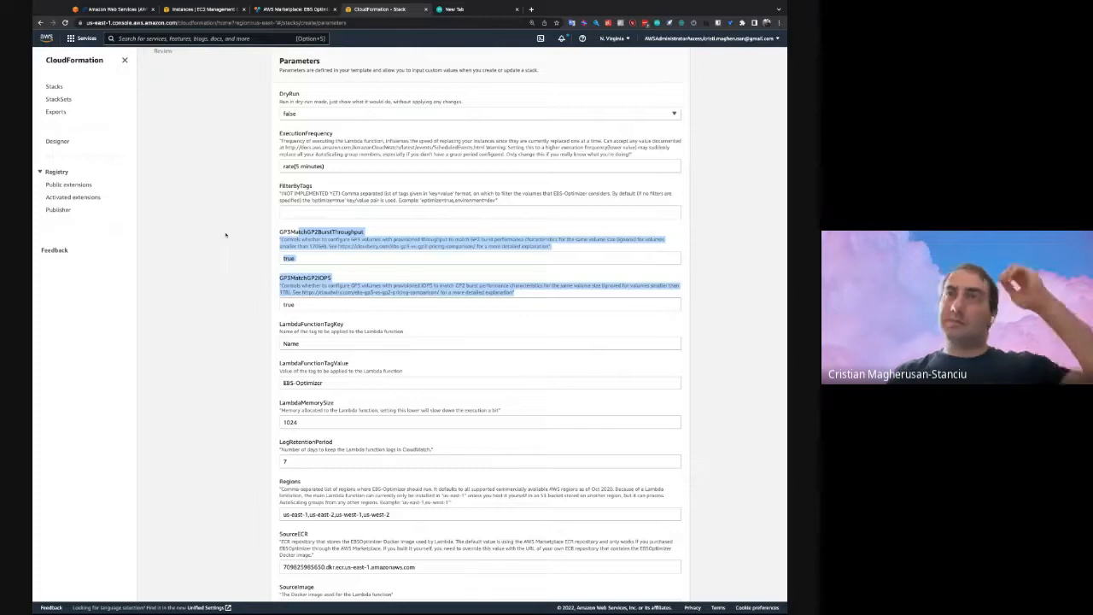
scroll(478, 324, "down", 2)
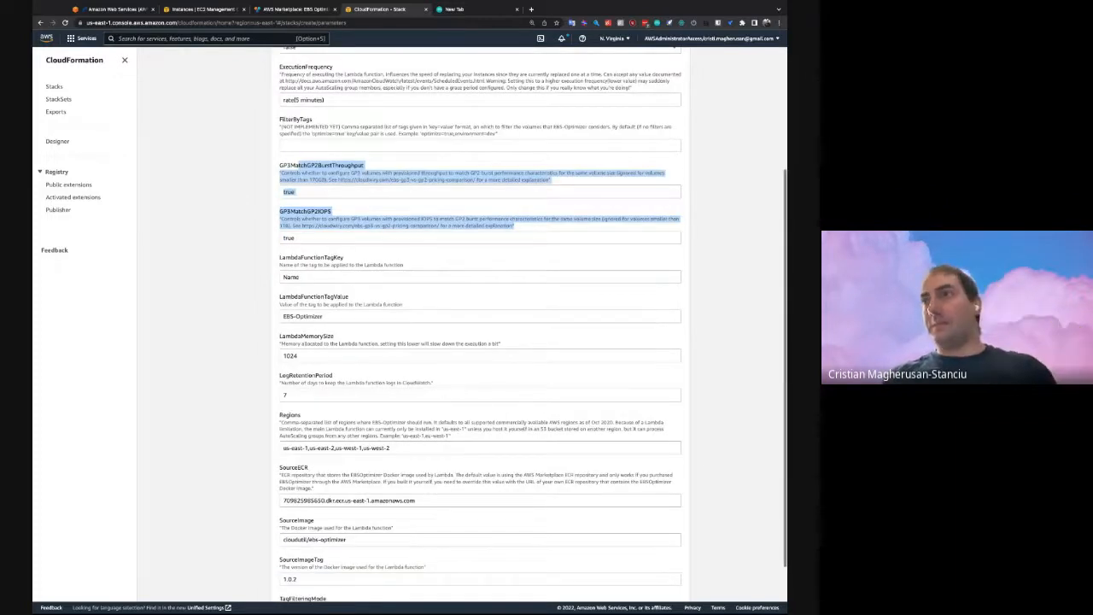
Continue with the default stack options, acknowledge that CloudFormation might create IAM resources, and create the EBSOptimizer stack
scroll(673, 589, "down", 2)
left_click(675, 591)
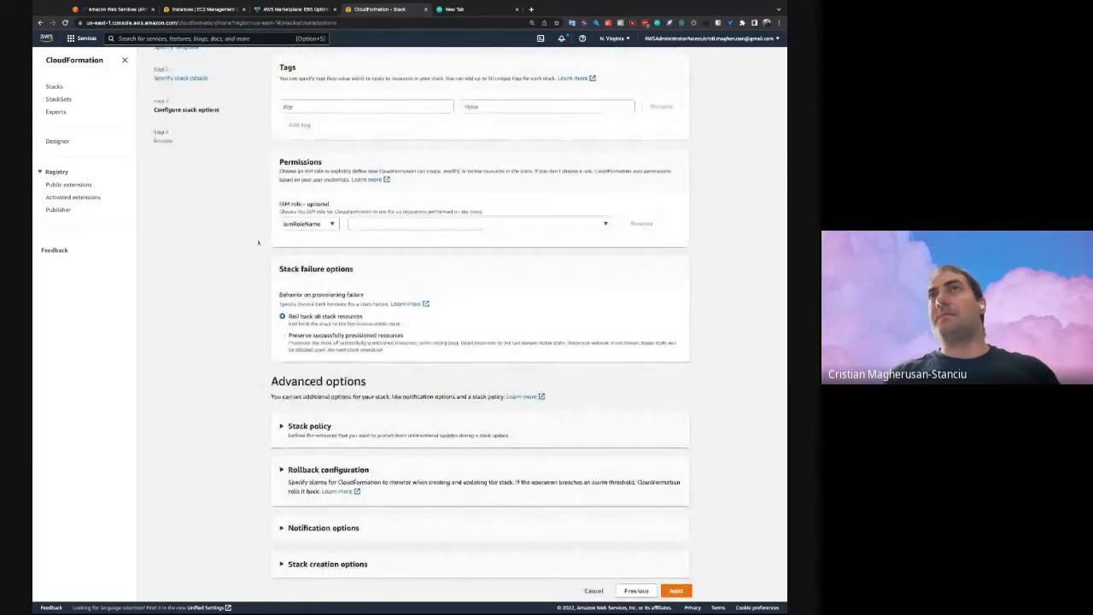
left_click(674, 590)
scroll(478, 324, "down", 15)
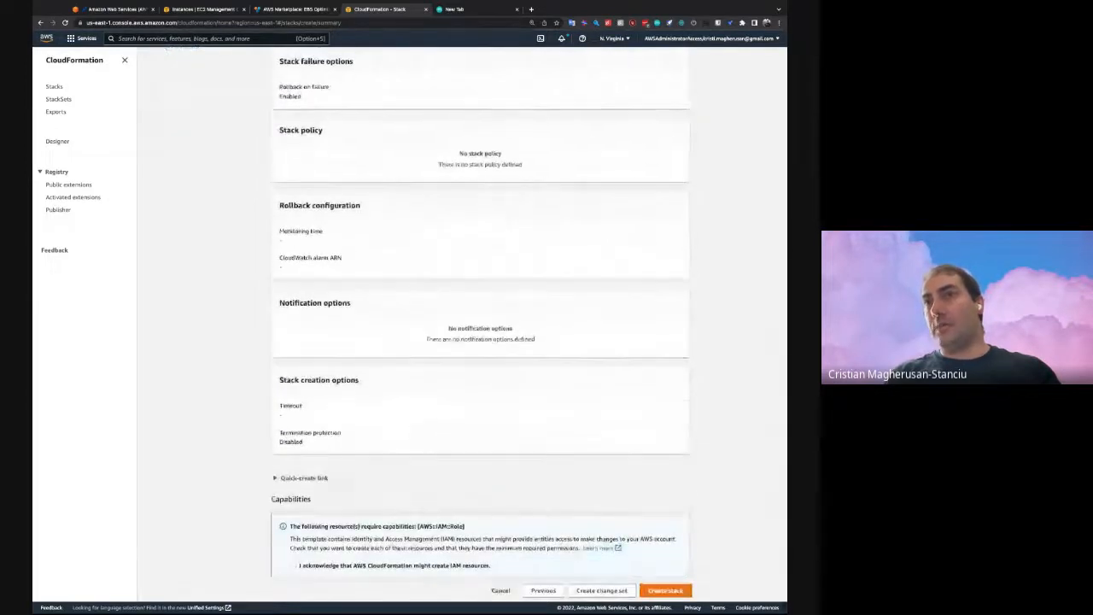
left_click(293, 565)
left_click(666, 590)
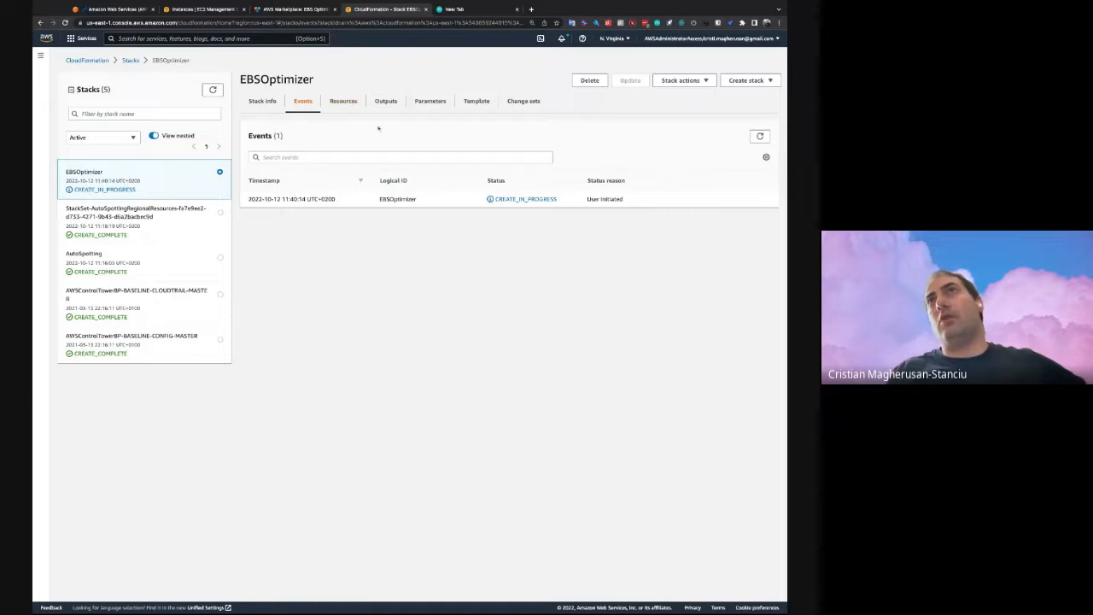
Check the creation status of the EBSOptimizer stack's resources with a refreshed list
left_click(352, 104)
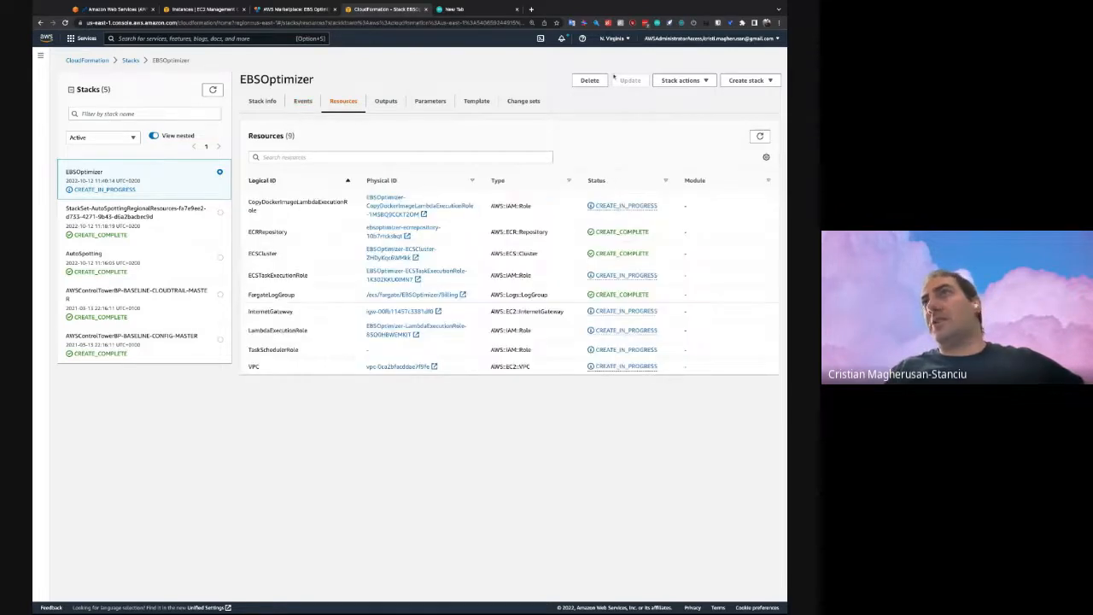
left_click(760, 136)
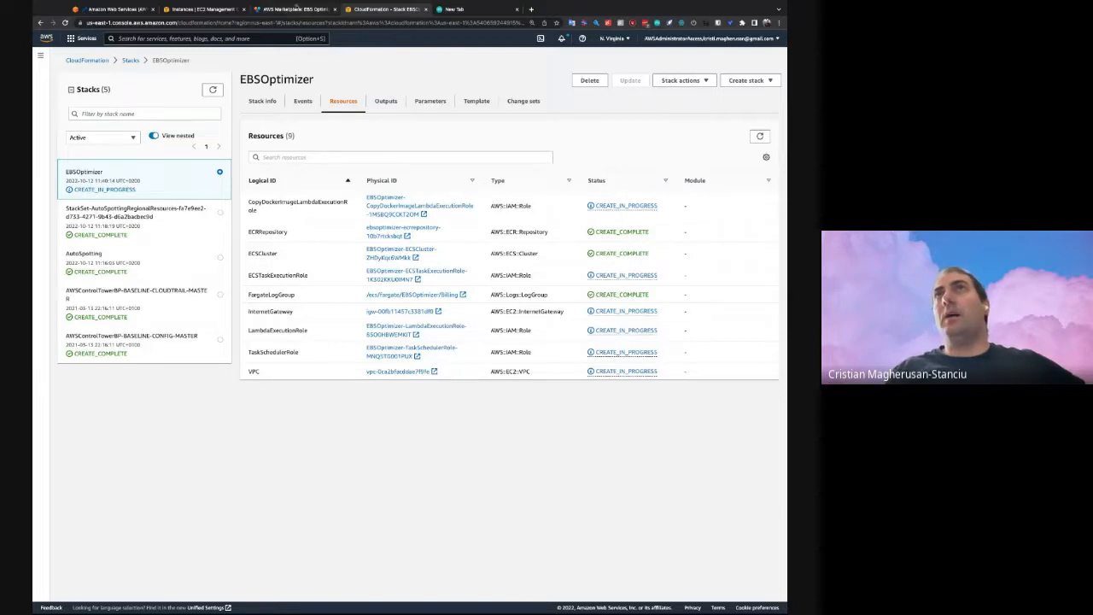
Switch to the EC2 instances, open the AutoSpottingDemo instance and view its storage details
left_click(215, 12)
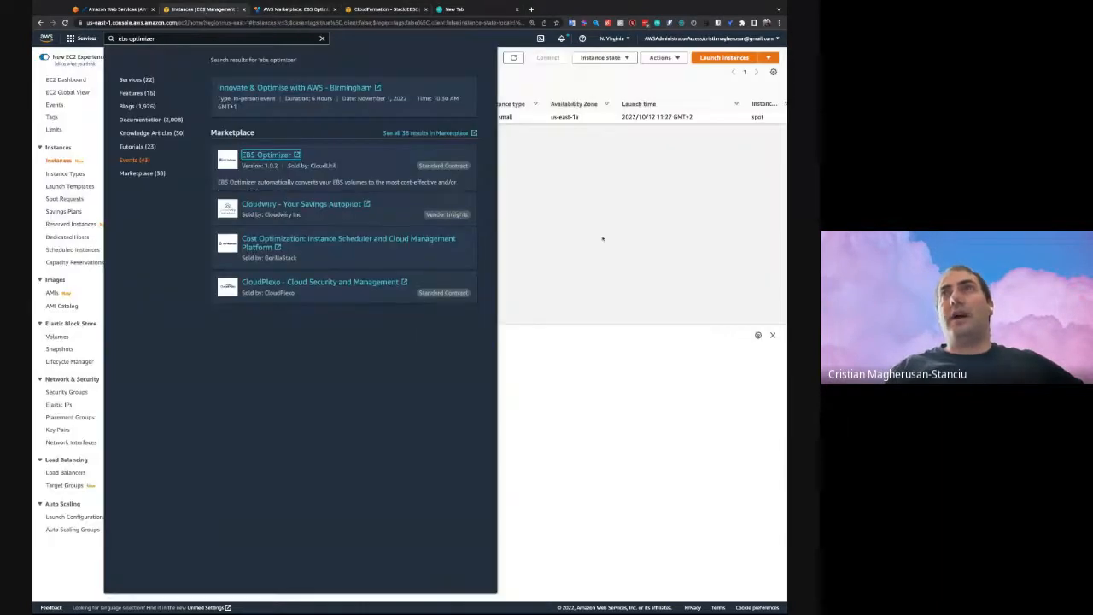
left_click(607, 378)
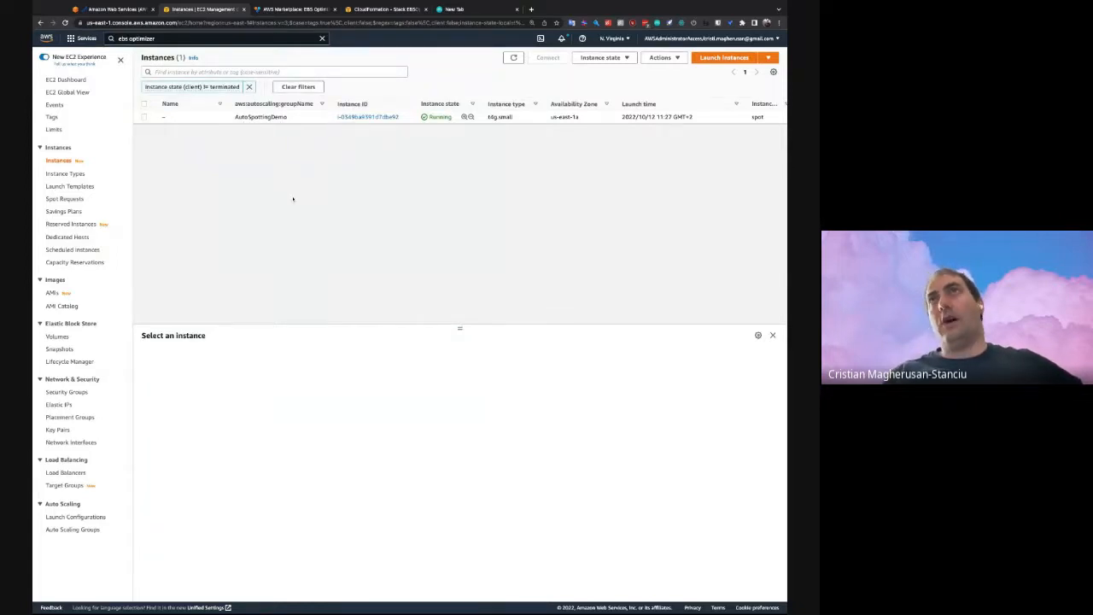
left_click(365, 117)
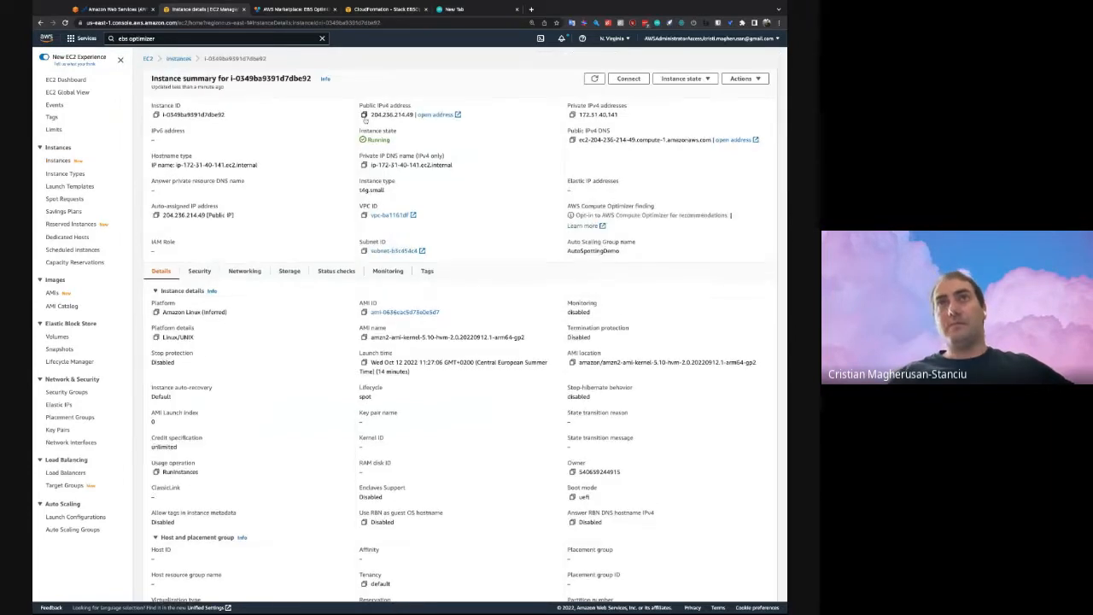
left_click(290, 271)
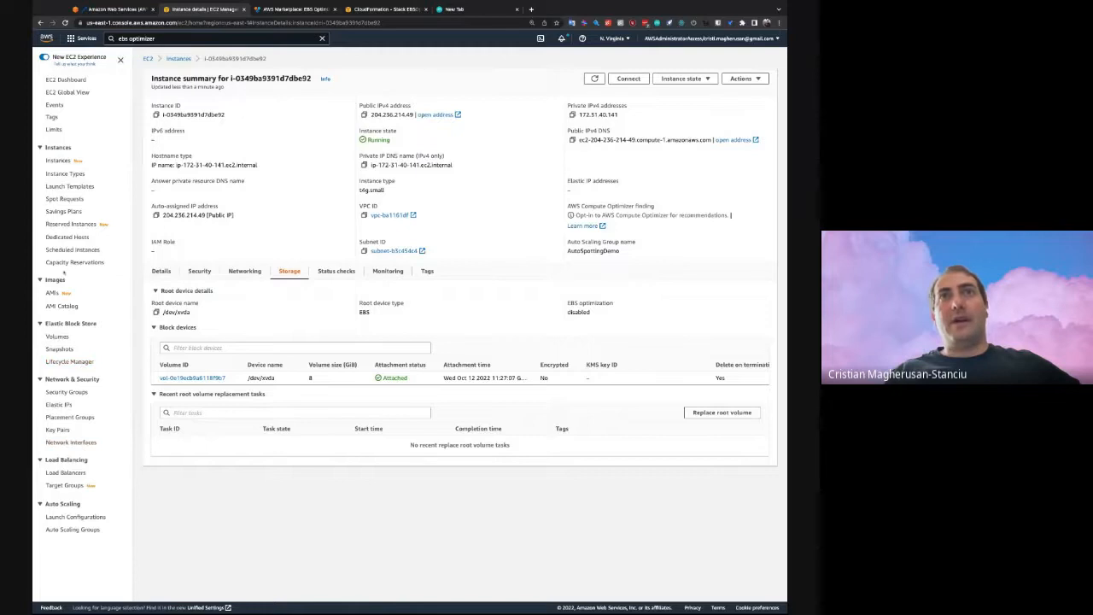
Open the EBS volumes list and examine the type, size, state and attached instance of the in-use volume
left_click(58, 338)
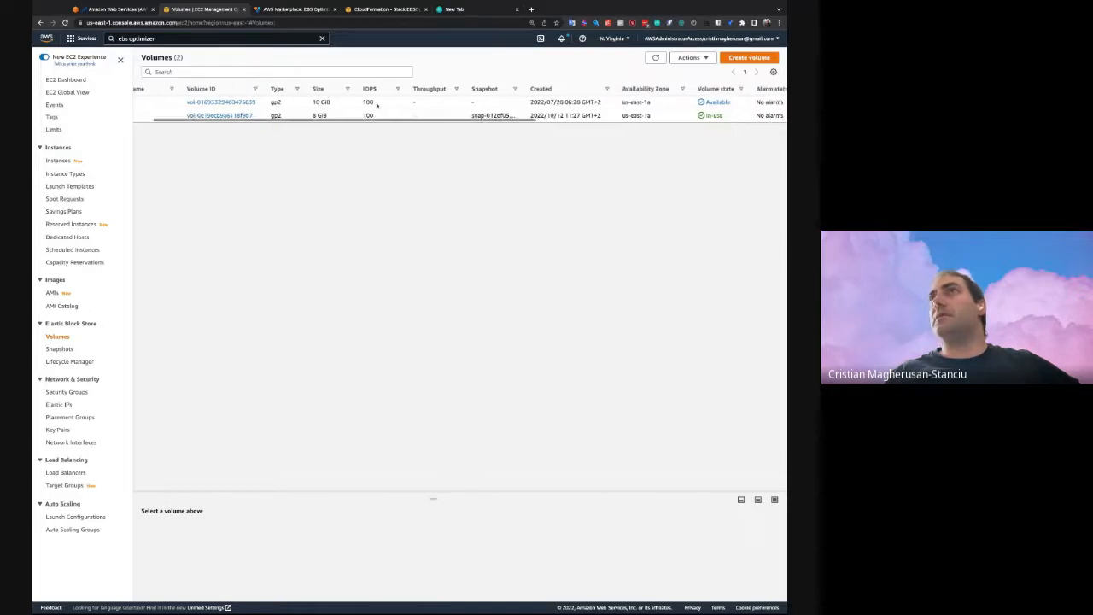
left_click(714, 117)
scroll(712, 119, "right", 5)
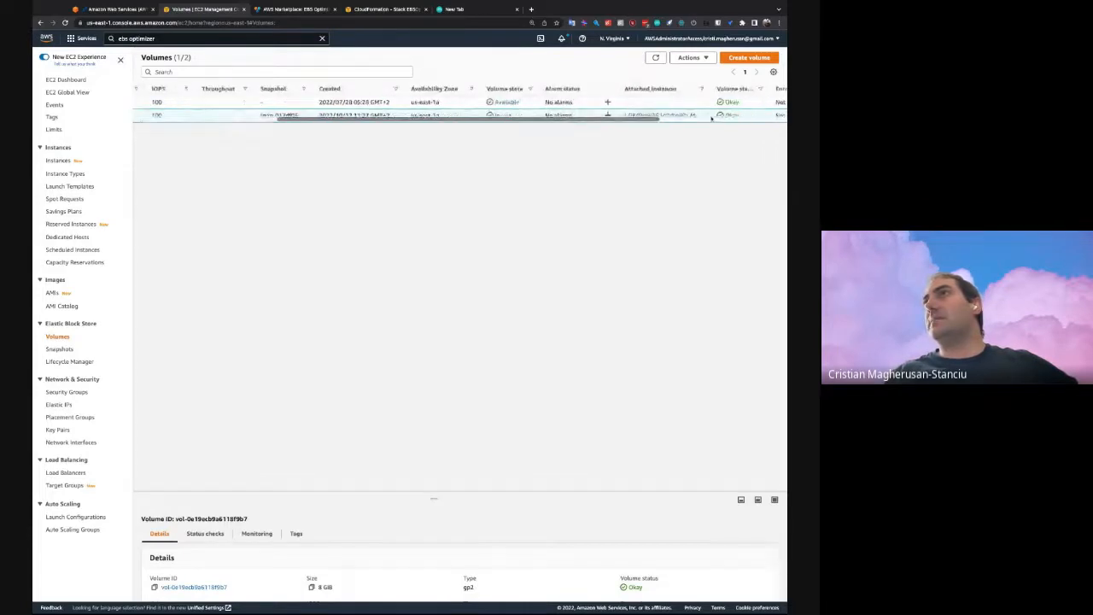
scroll(712, 119, "left", 3)
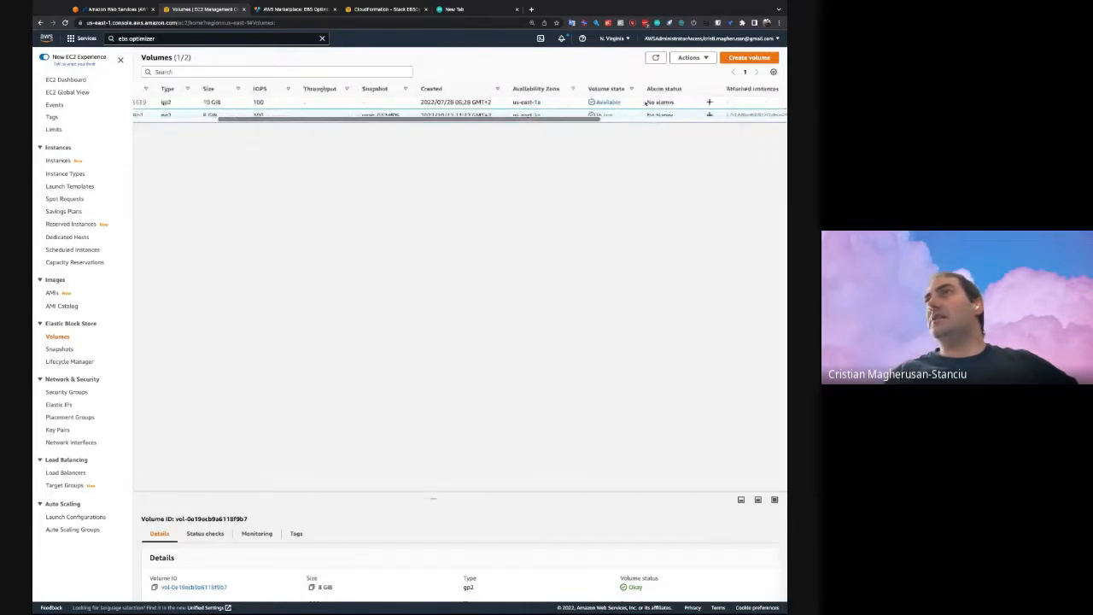
scroll(646, 102, "left", 4)
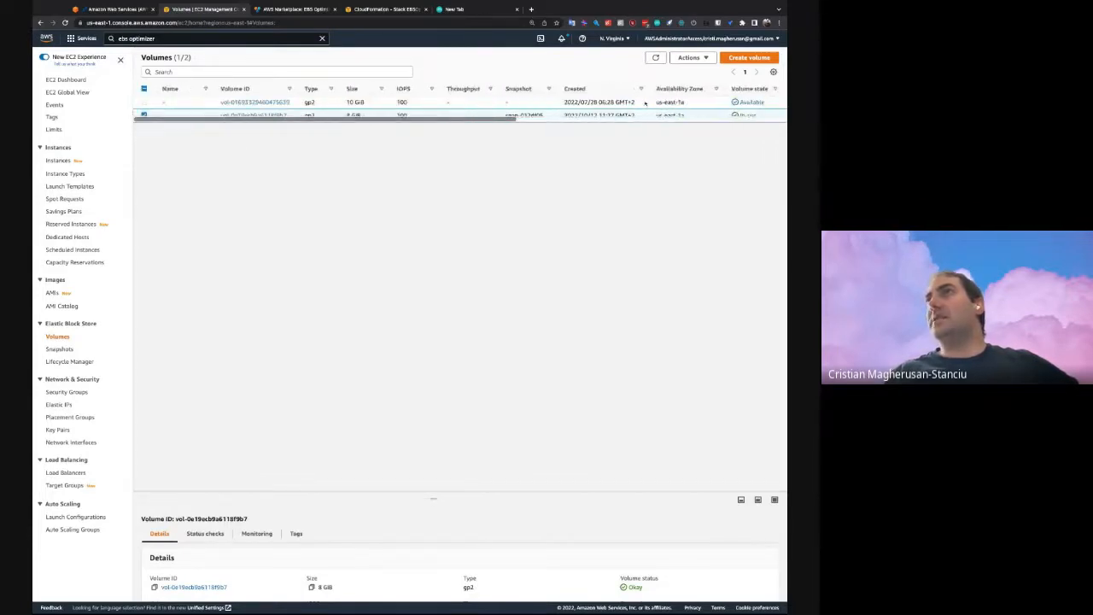
Delete the available 10 GiB gp2 volume, leaving the in-use 8 GiB volume unselected
left_click(143, 102)
left_click(143, 115)
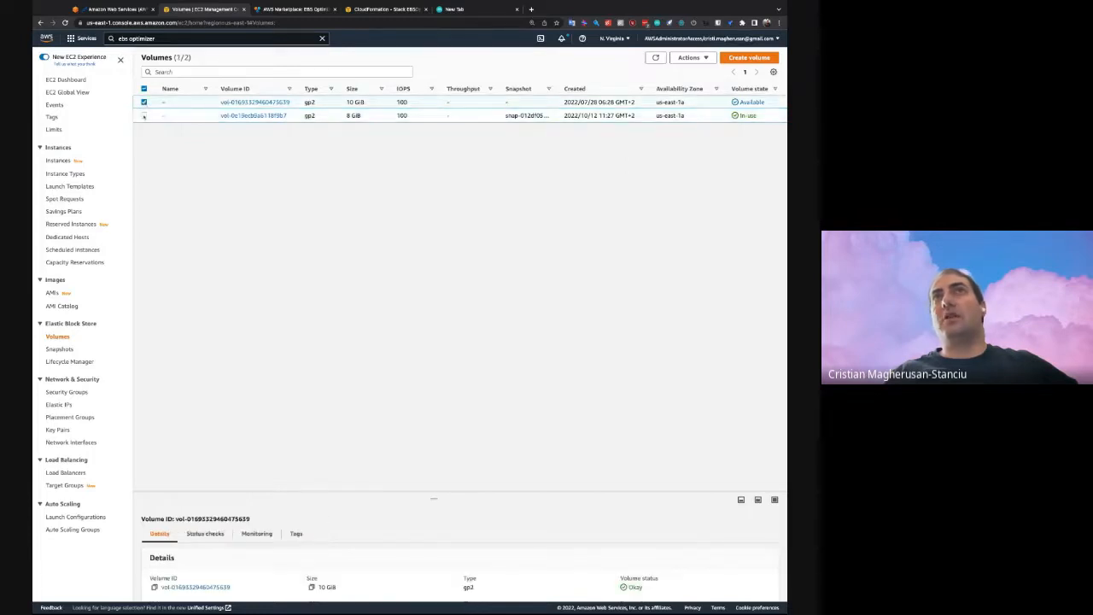
left_click(692, 57)
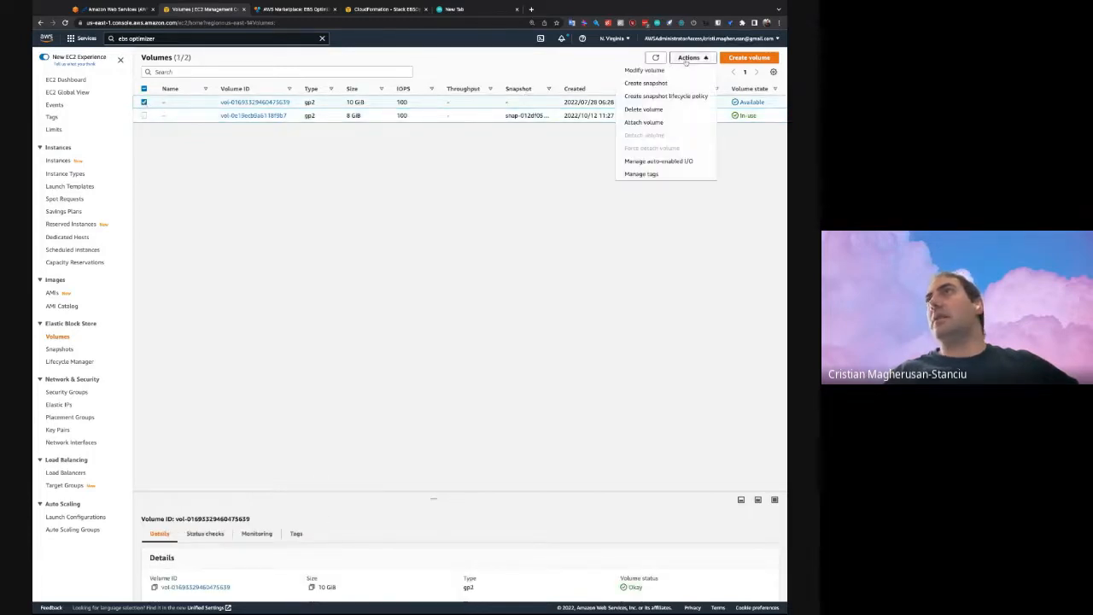
left_click(643, 109)
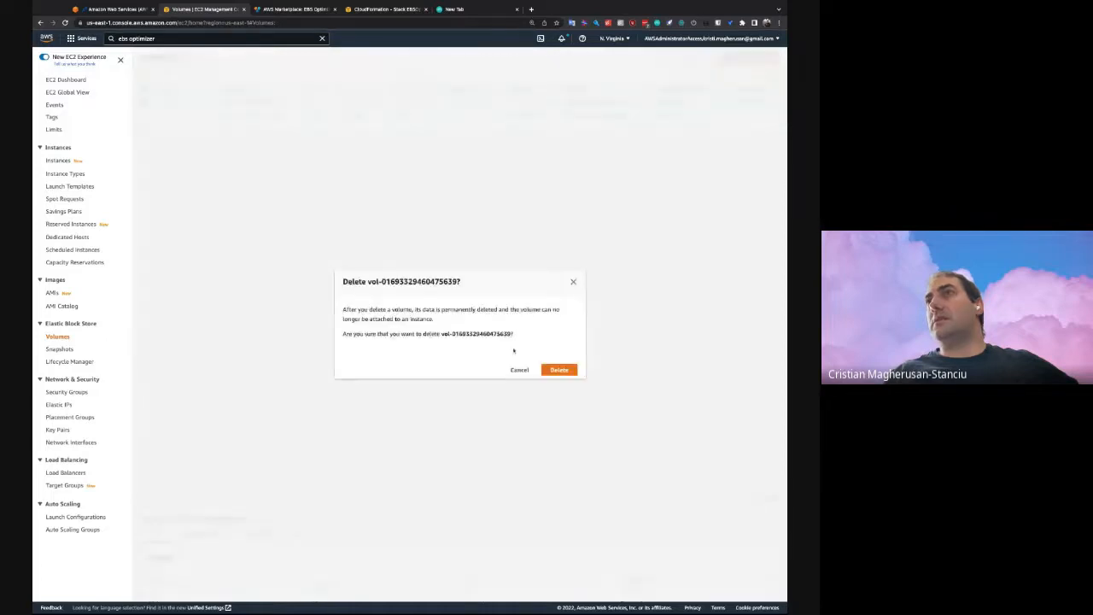
left_click(560, 371)
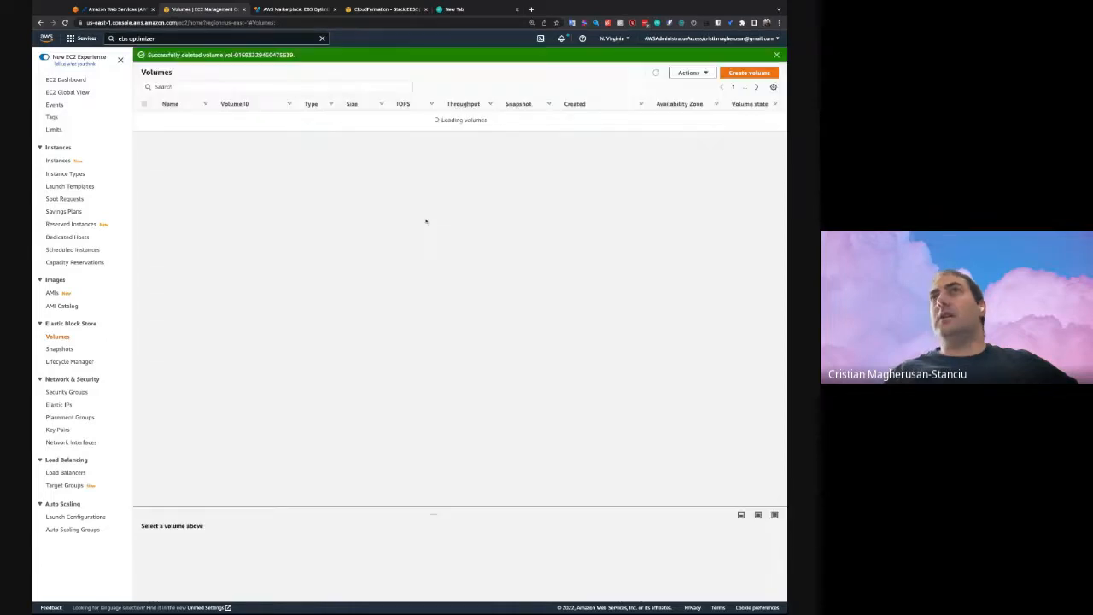
Examine the remaining volume's size, IOPS and throughput, refreshing the volumes list
left_click(366, 120)
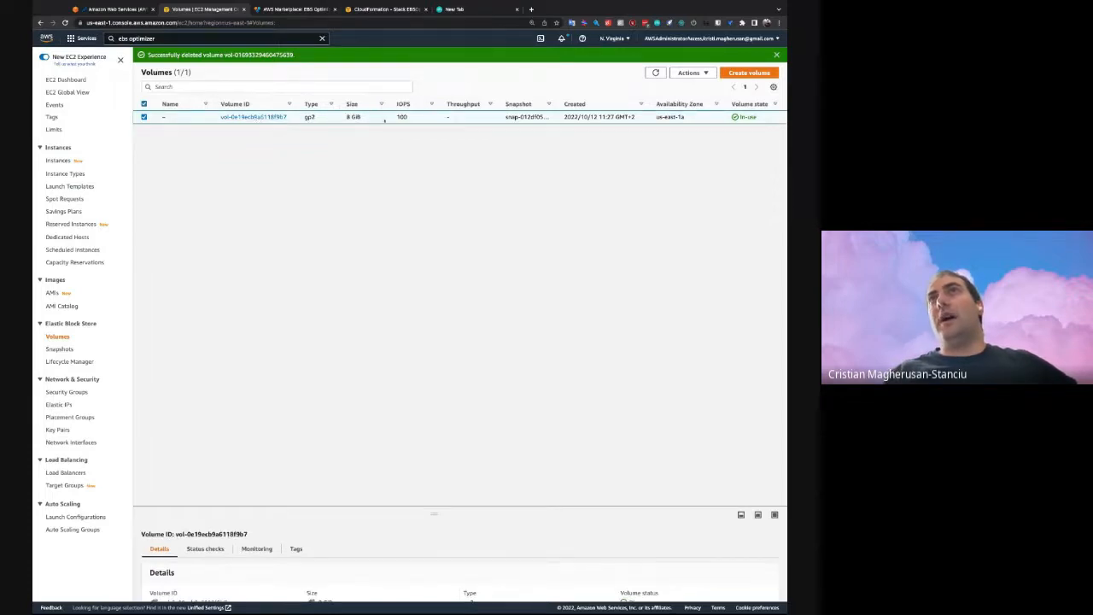
left_click(453, 118)
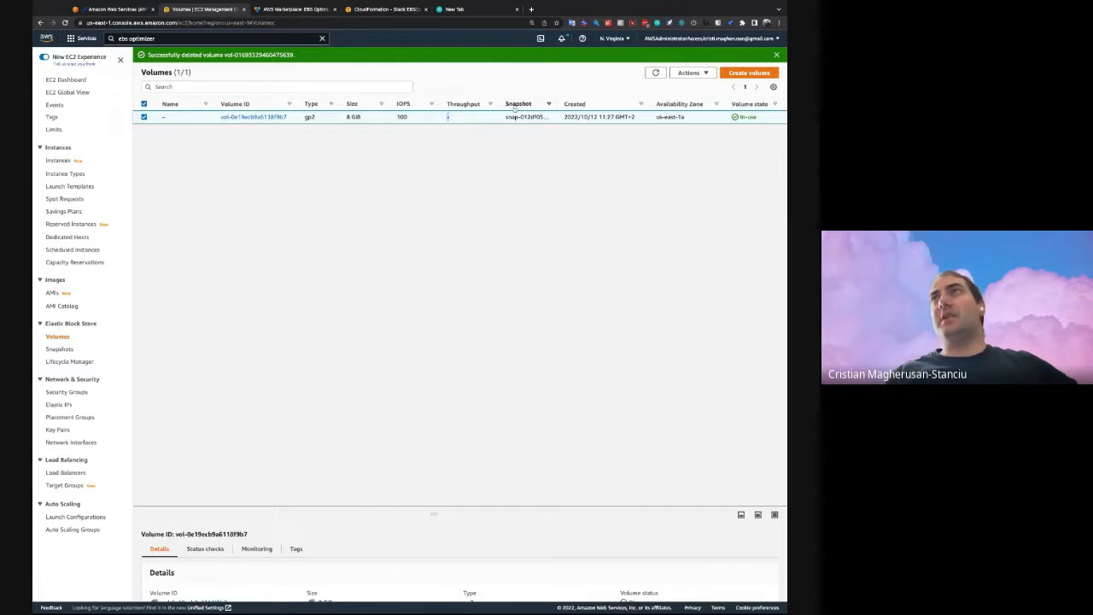
left_click(655, 74)
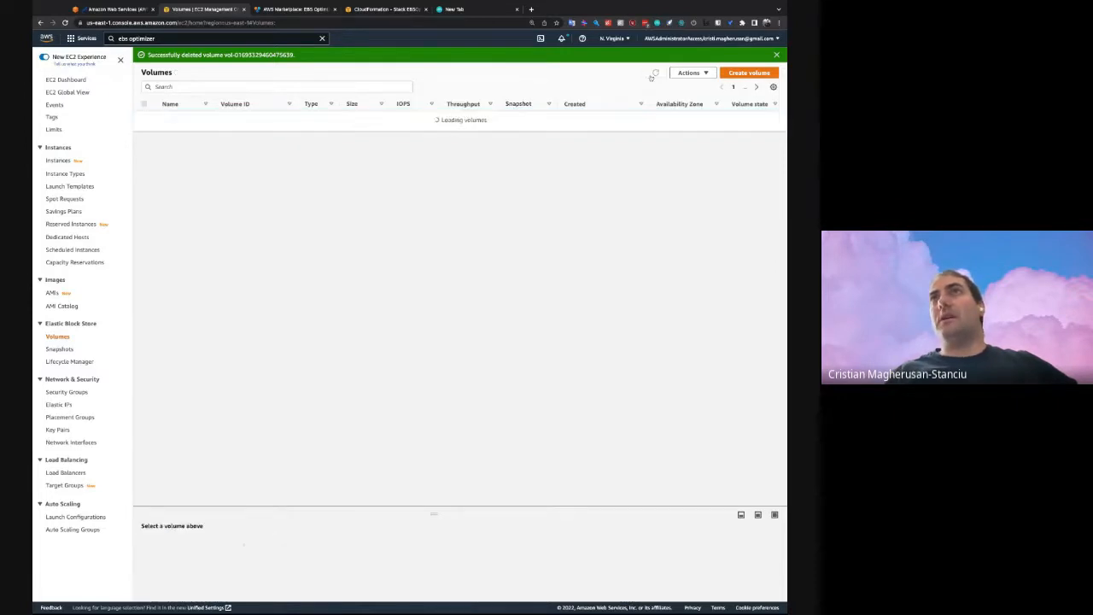
left_click_drag(347, 117, 409, 119)
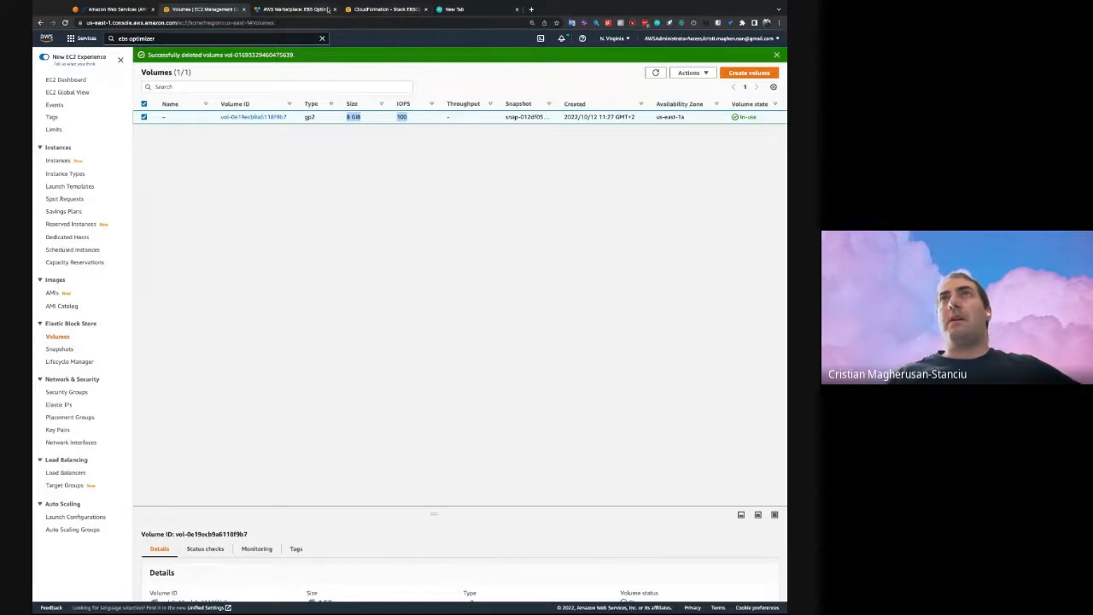
Check the EBSOptimizer stack's creation status in CloudFormation, and refresh the EC2 volumes list to check the volume's type
left_click(385, 9)
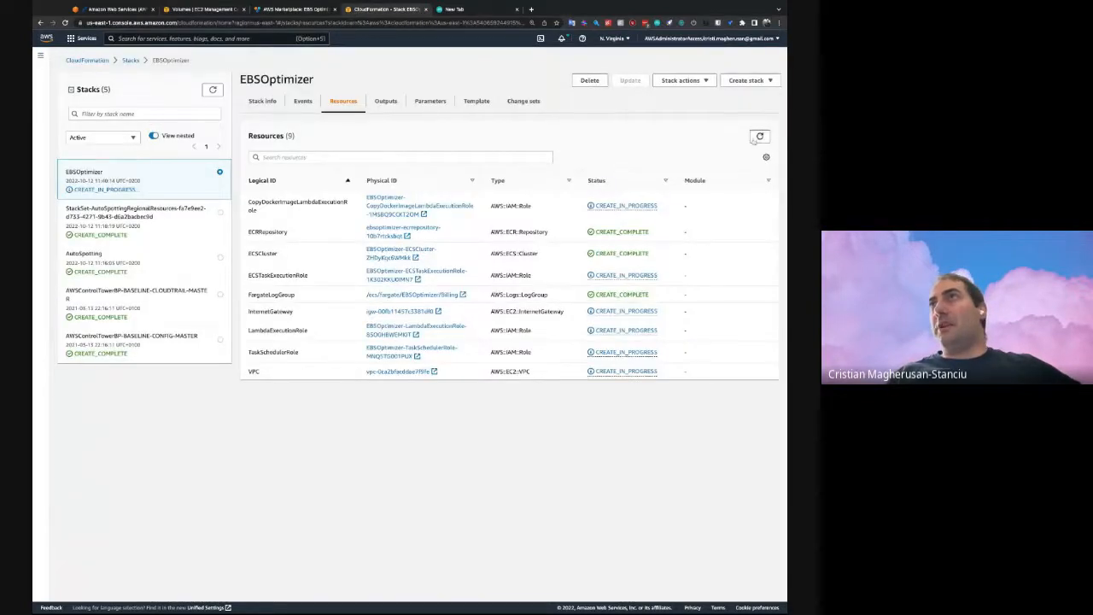
left_click(759, 137)
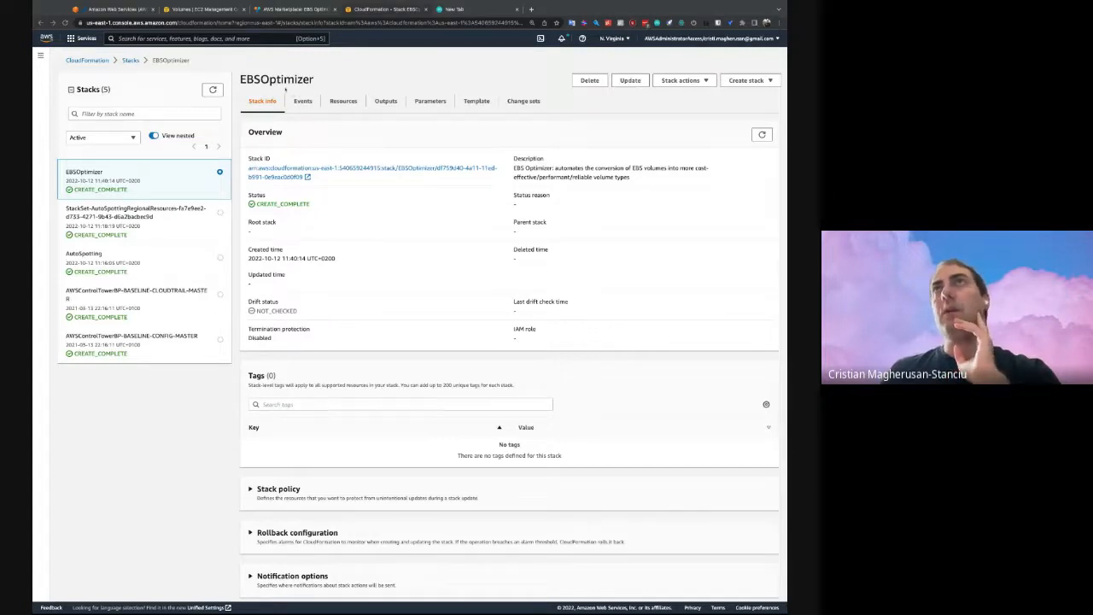
left_click(202, 10)
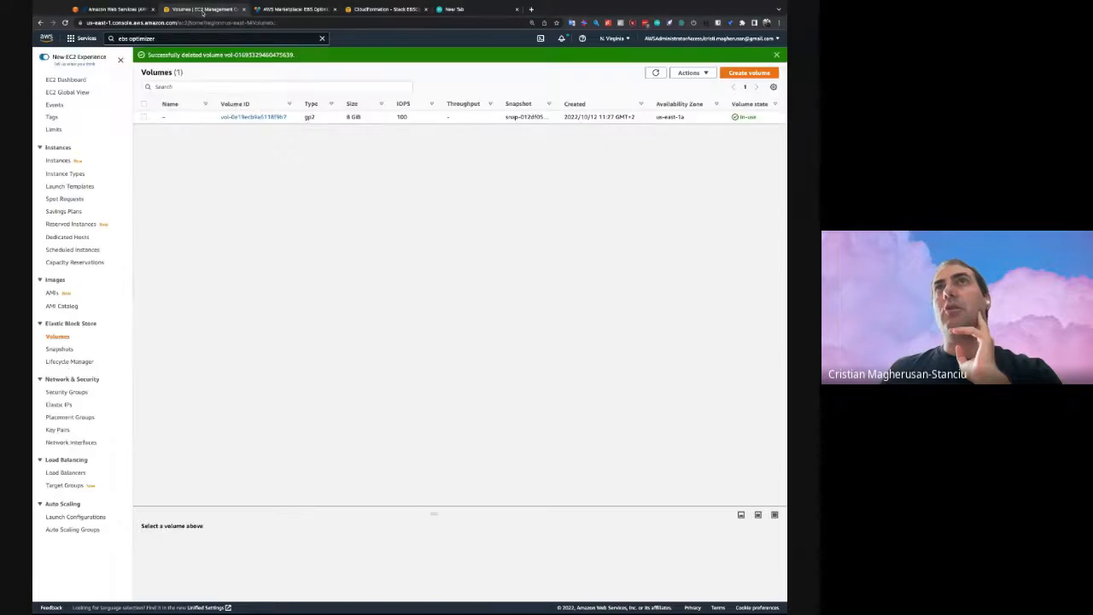
left_click(661, 72)
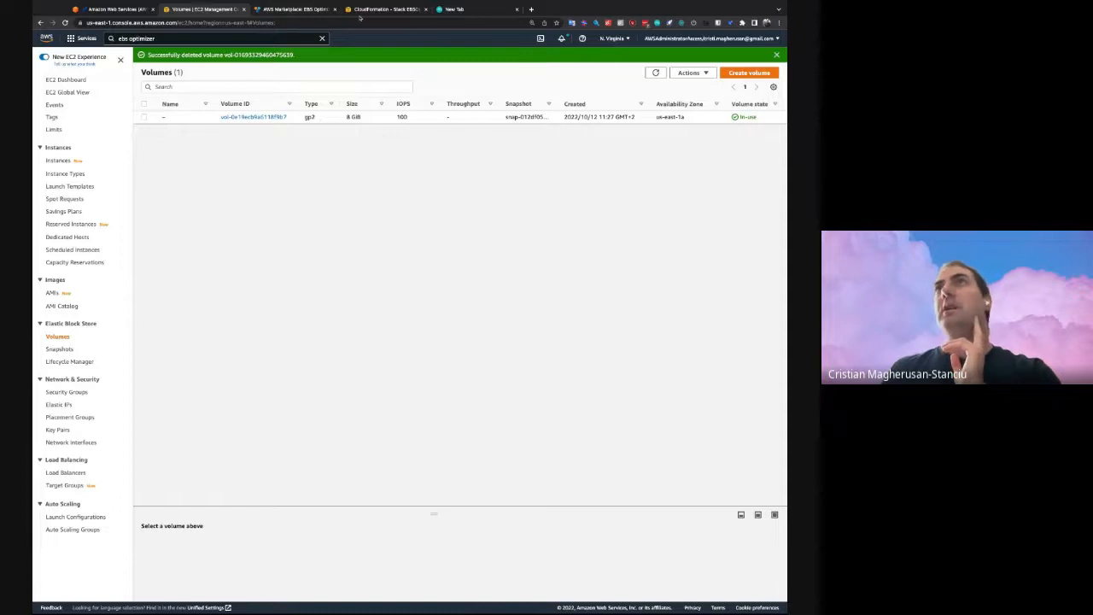
Return to the EBSOptimizer stack in CloudFormation and filter its resources by "lambda"
left_click(366, 10)
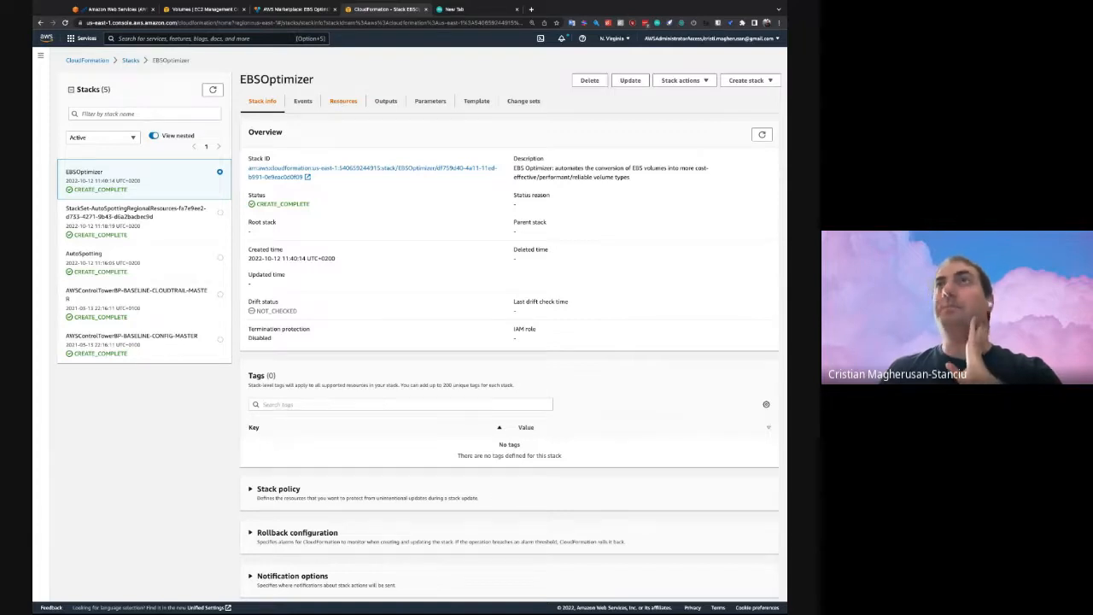
left_click(344, 100)
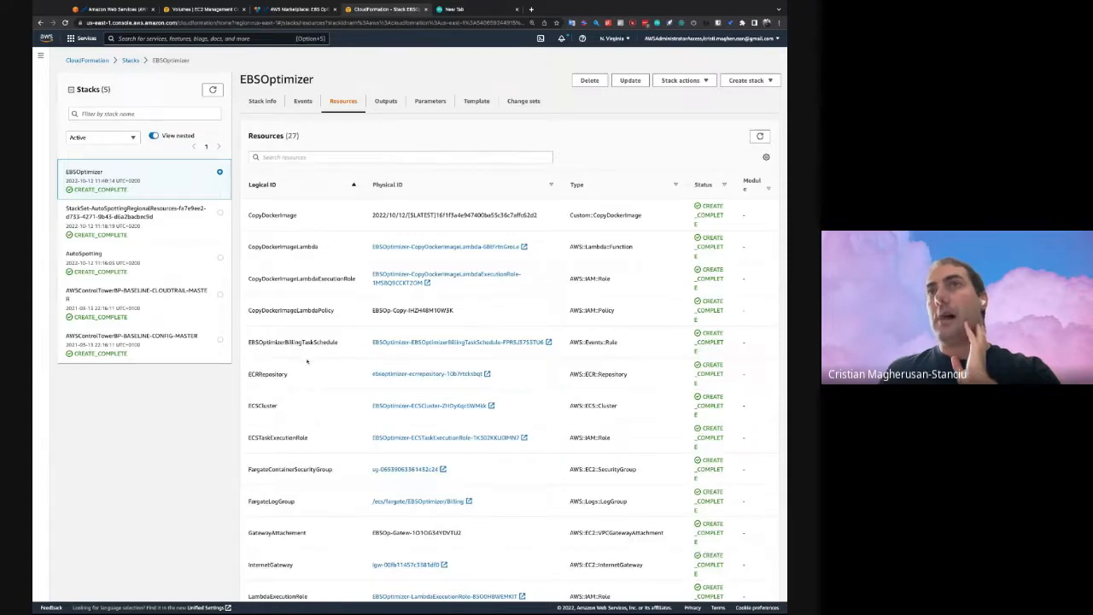
left_click(422, 156)
type("lmbd")
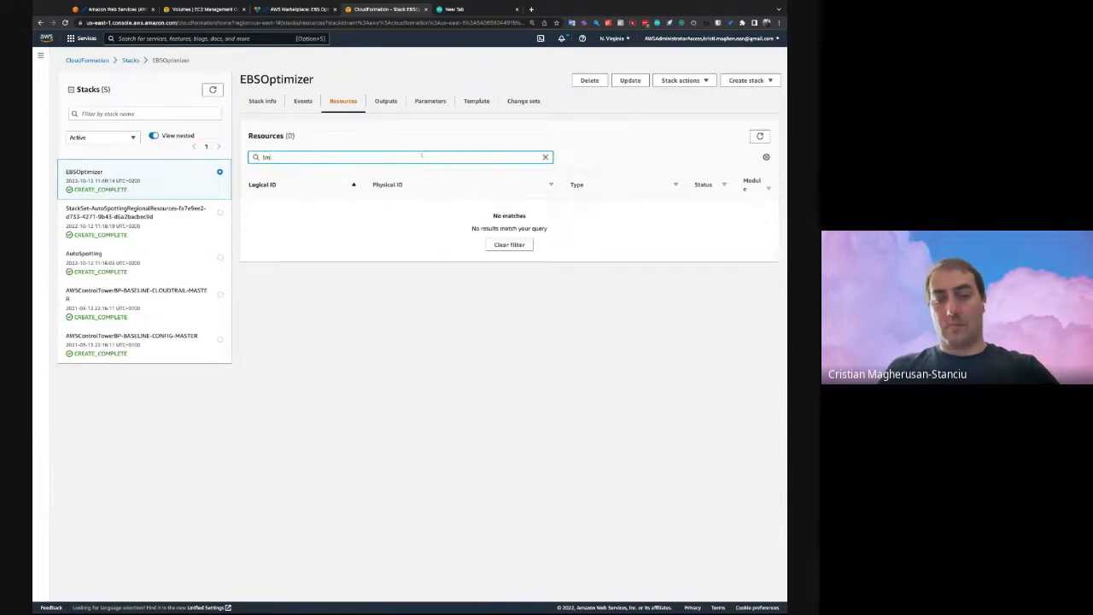
key("BackSpace")
type("ambda")
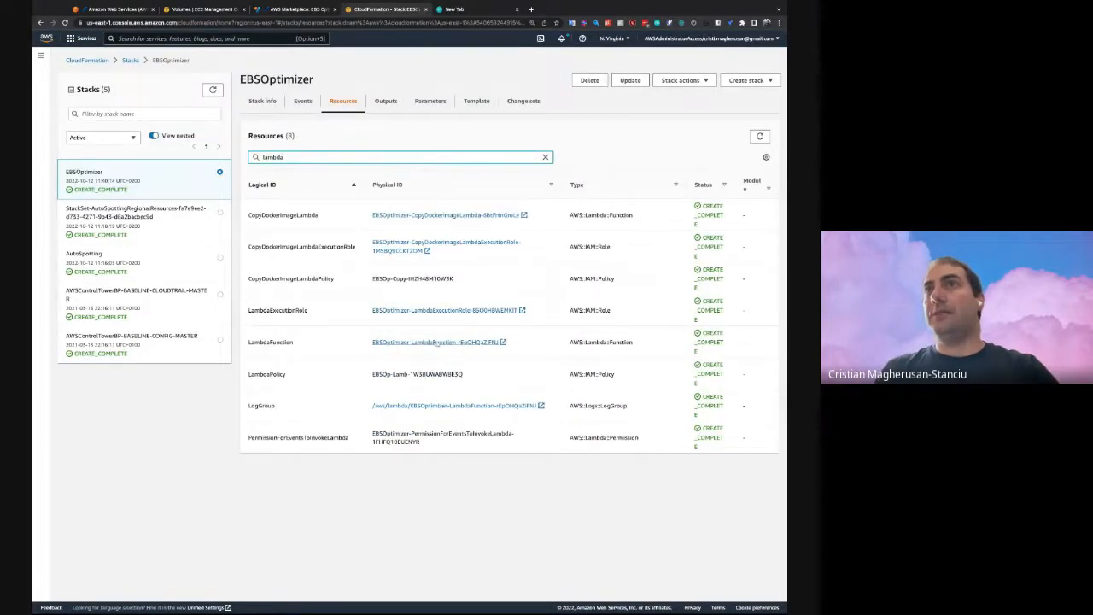
Open the stack's LambdaFunction resource in Lambda and run it with a new test event named "test"
left_click(446, 342)
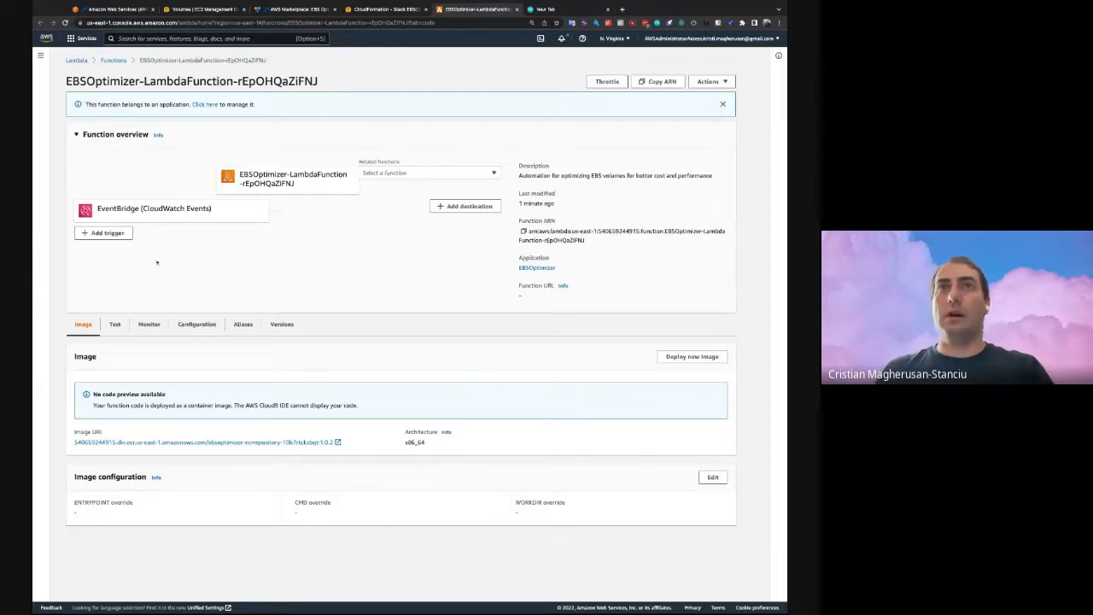
left_click(114, 325)
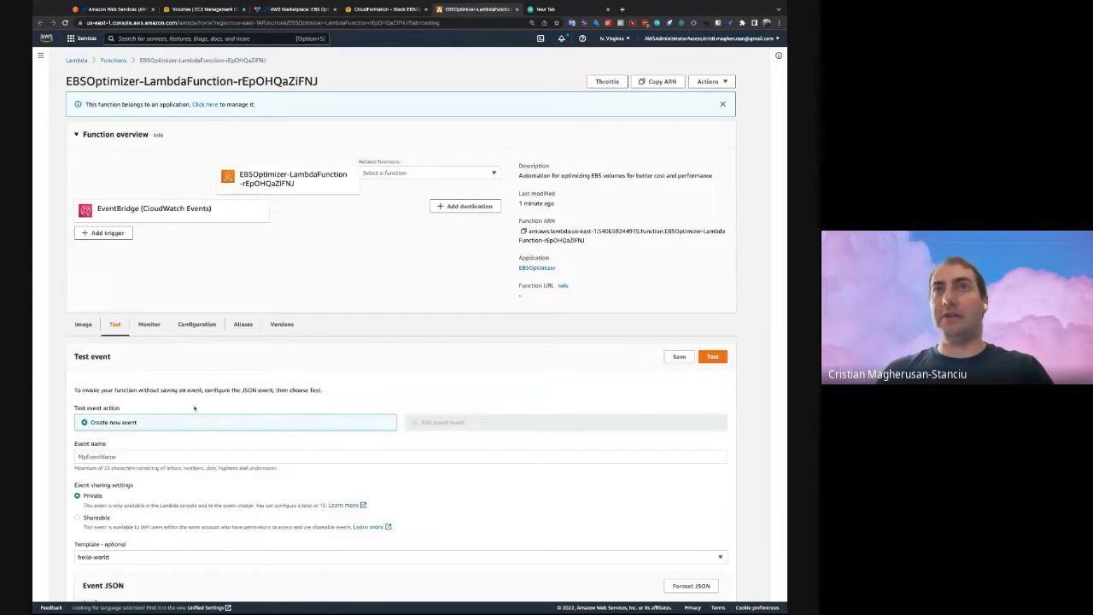
left_click(124, 456)
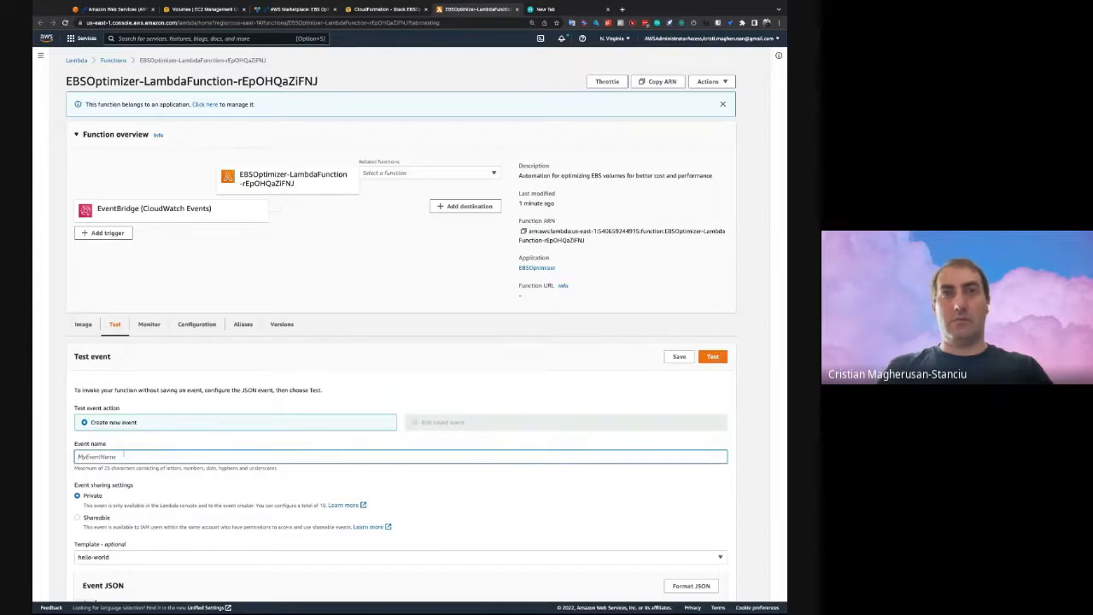
type("test")
scroll(159, 564, "down", 3)
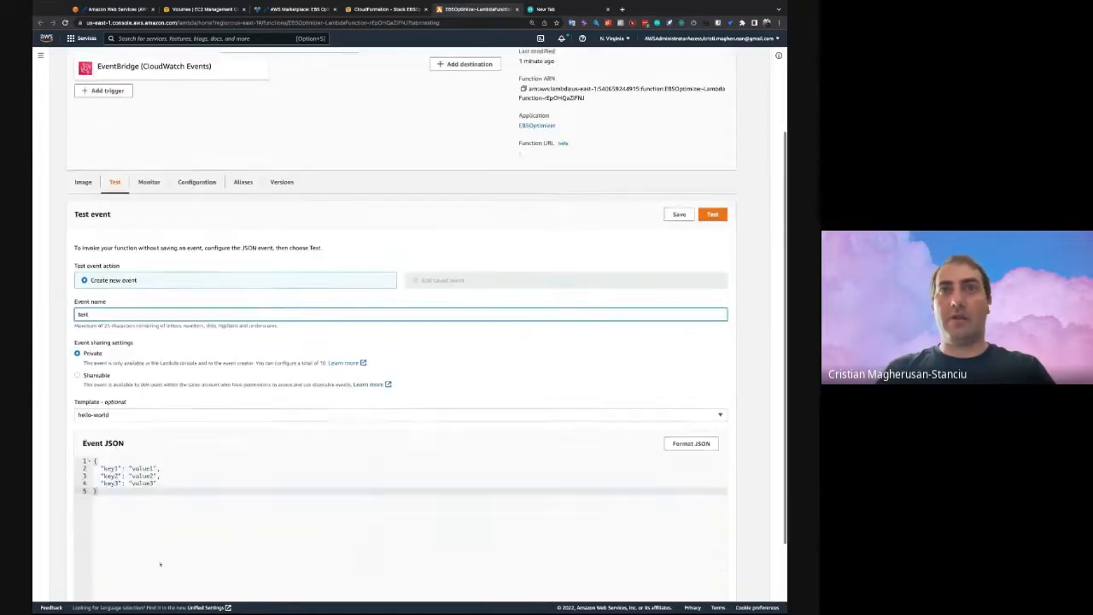
left_click(713, 205)
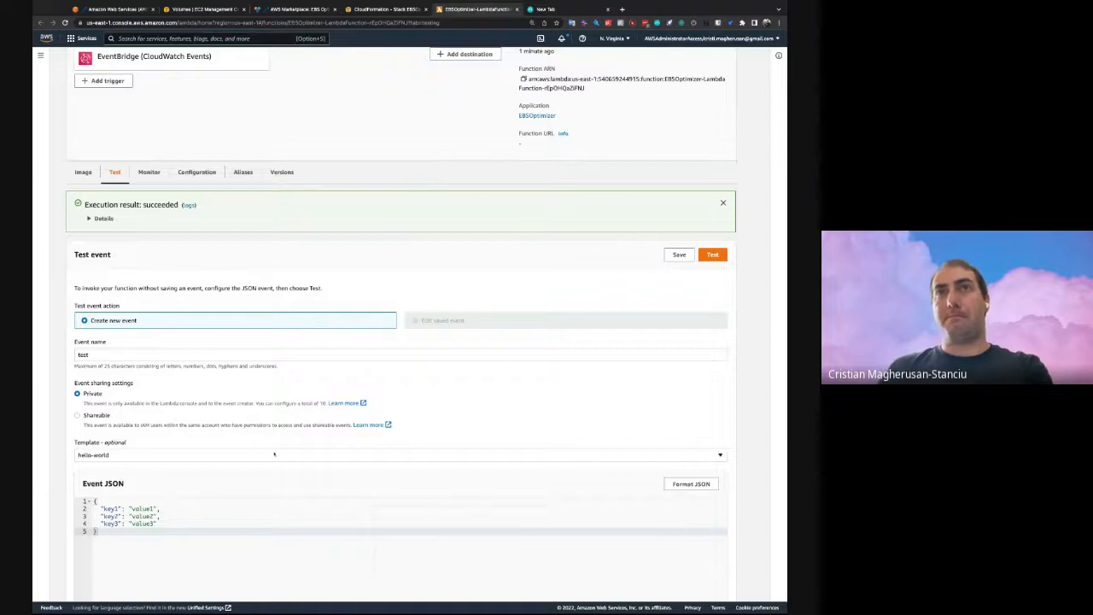
Expand the execution result details and examine the log output's cost entry for the gp2 volume in us-east-1
scroll(274, 455, "down", 3)
scroll(274, 454, "up", 2)
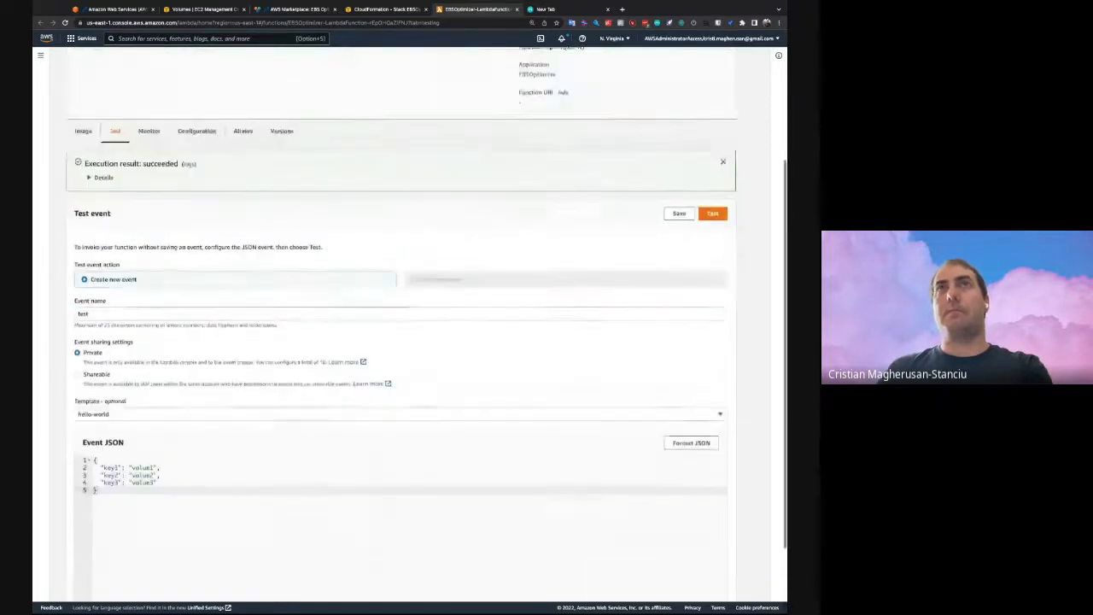
scroll(106, 202, "up", 1)
left_click(89, 235)
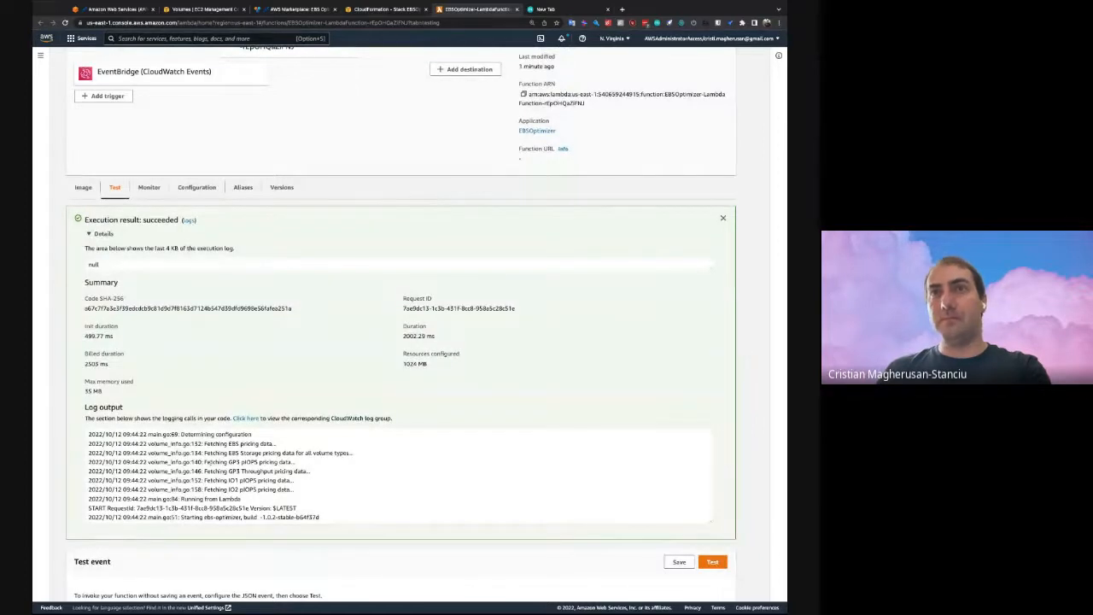
scroll(399, 476, "down", 2)
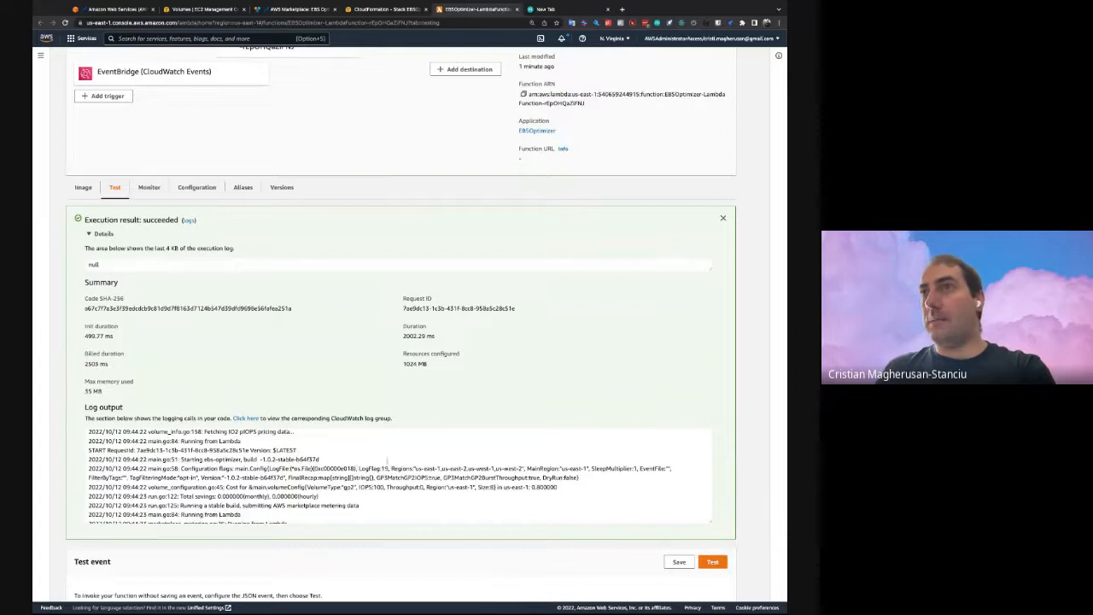
left_click_drag(227, 487, 495, 487)
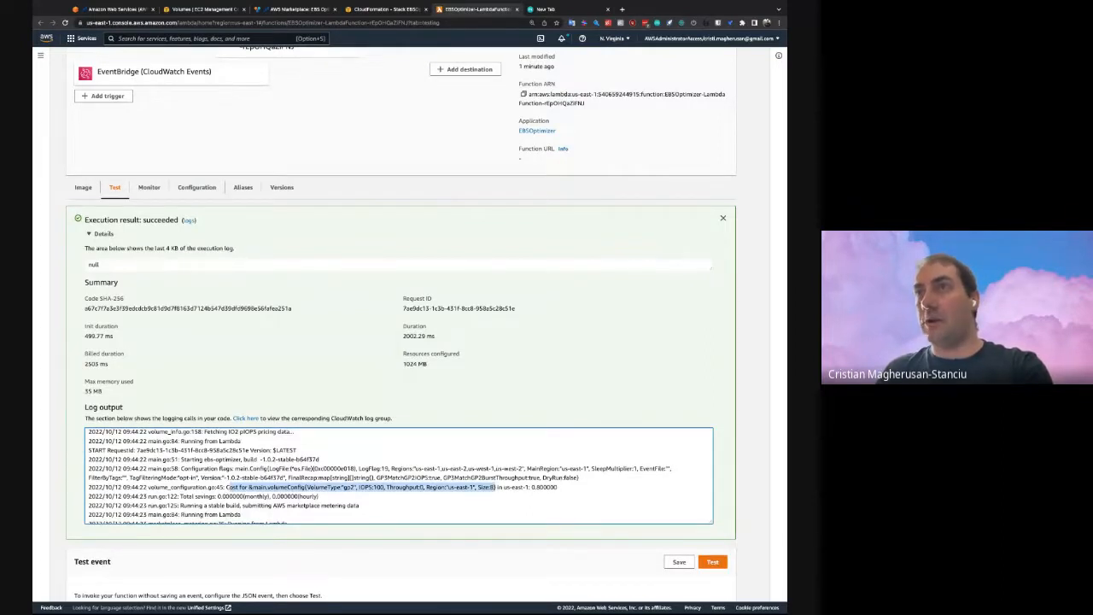
double_click(348, 488)
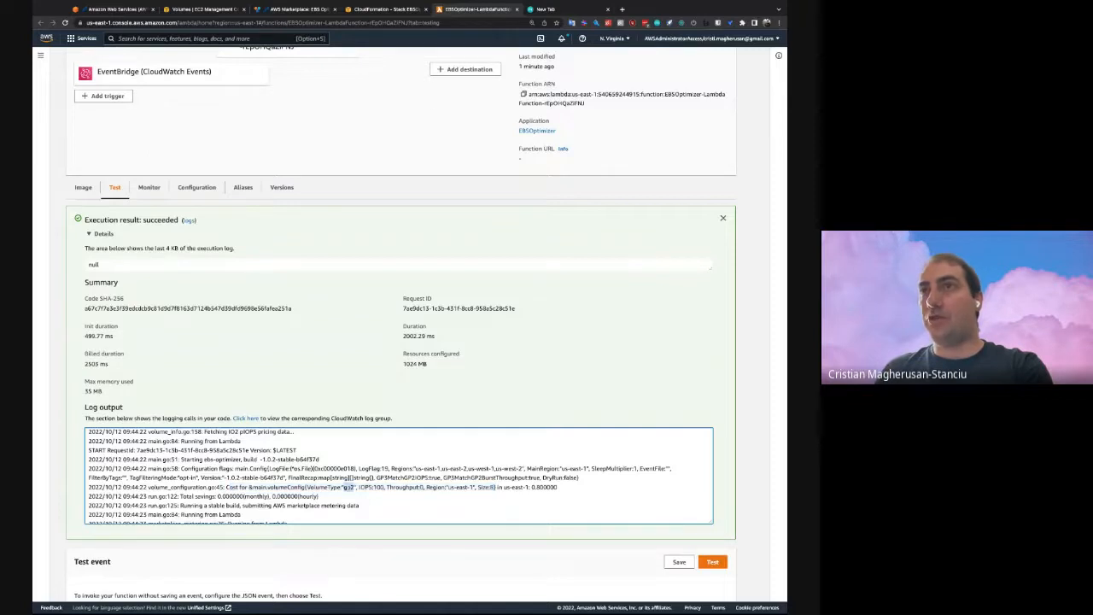
double_click(543, 488)
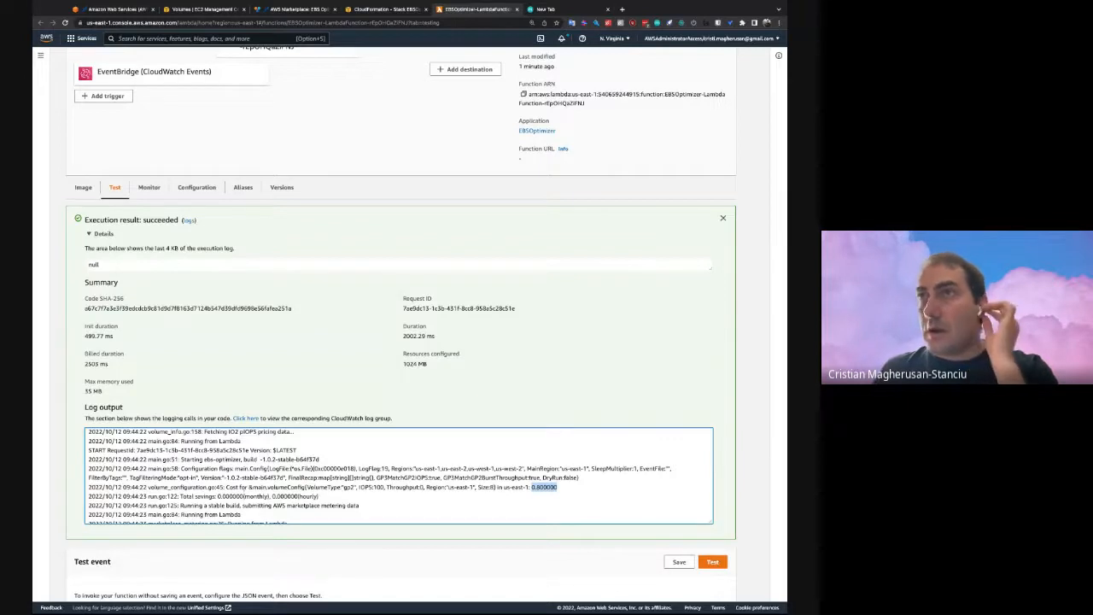
Read the rest of the log output, highlighting the volume's new configuration, through to the final recap and report
scroll(399, 475, "down", 2)
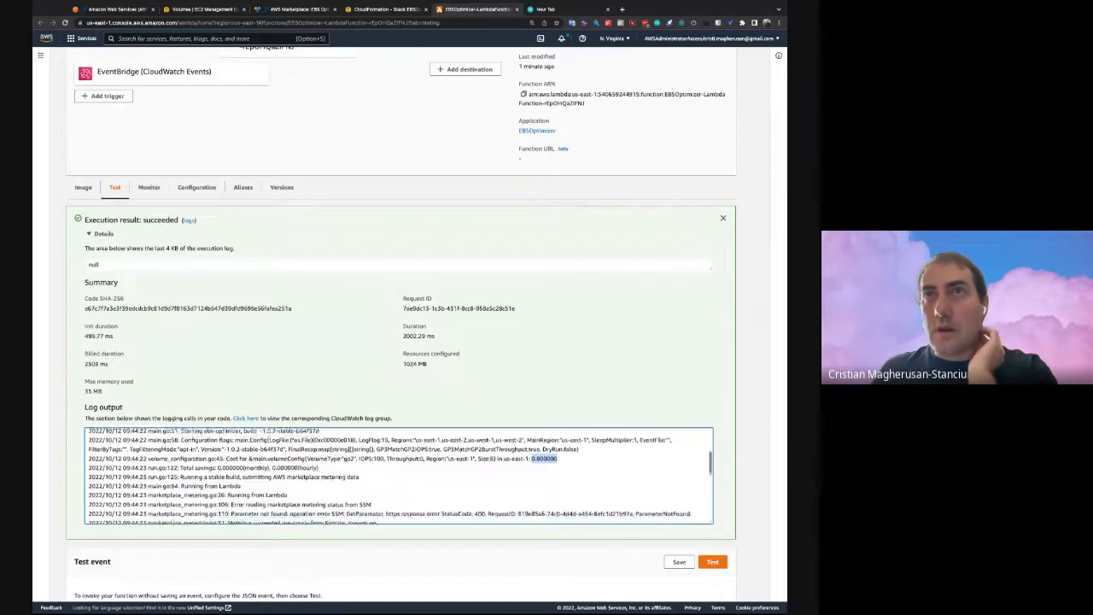
scroll(399, 476, "down", 2)
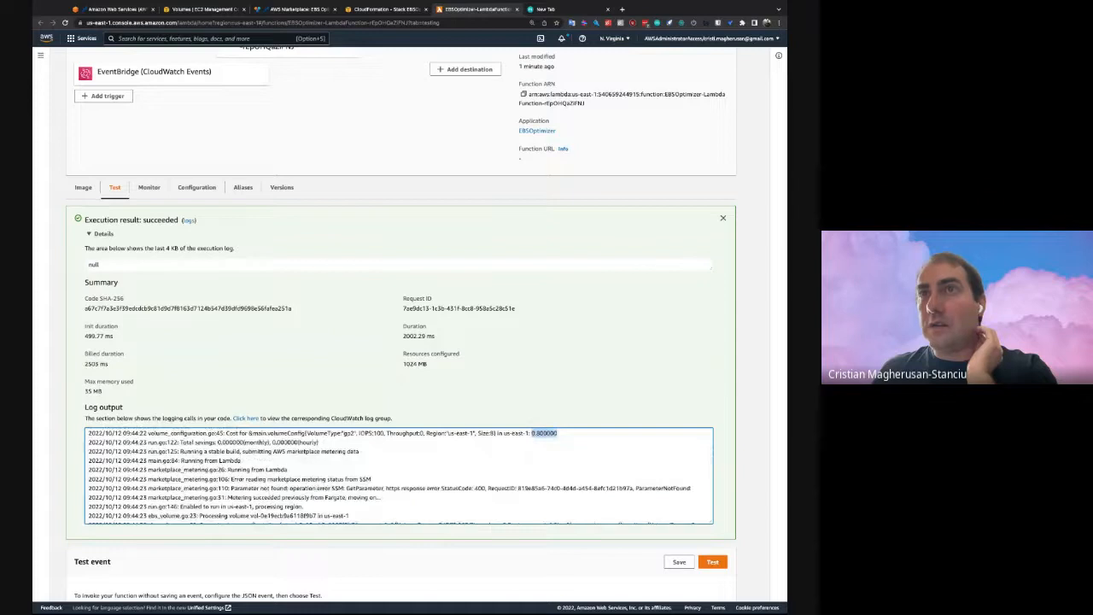
scroll(399, 475, "down", 4)
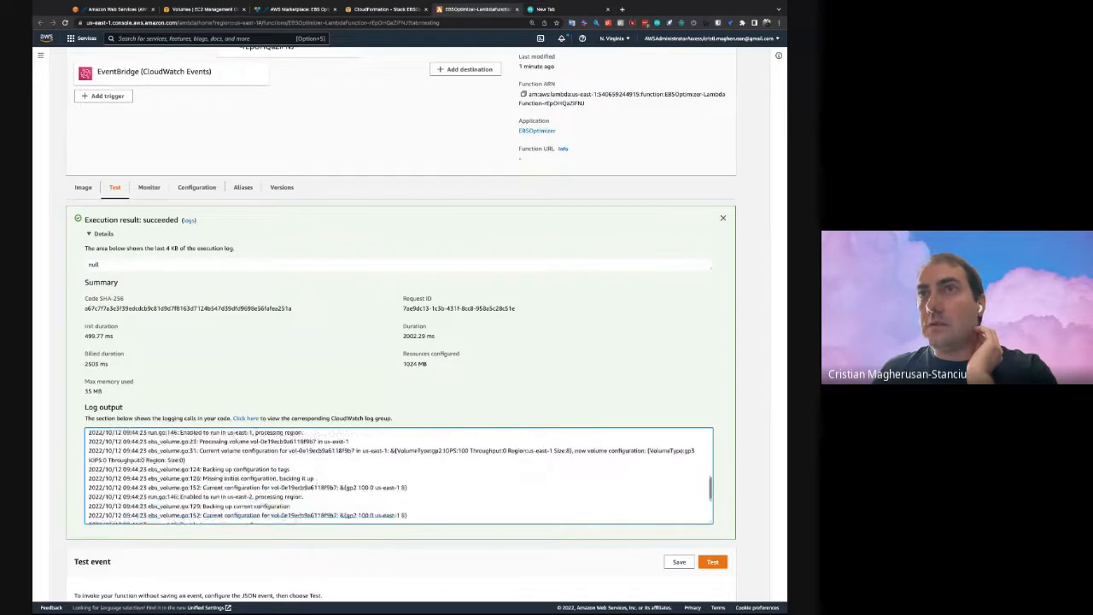
scroll(399, 476, "down", 1)
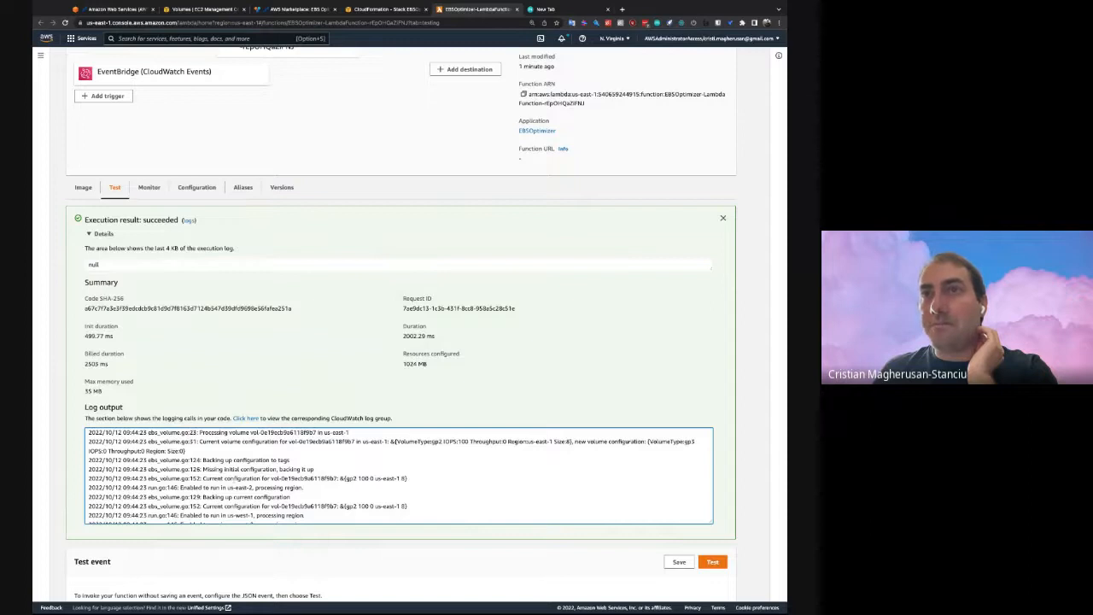
scroll(538, 465, "up", 1)
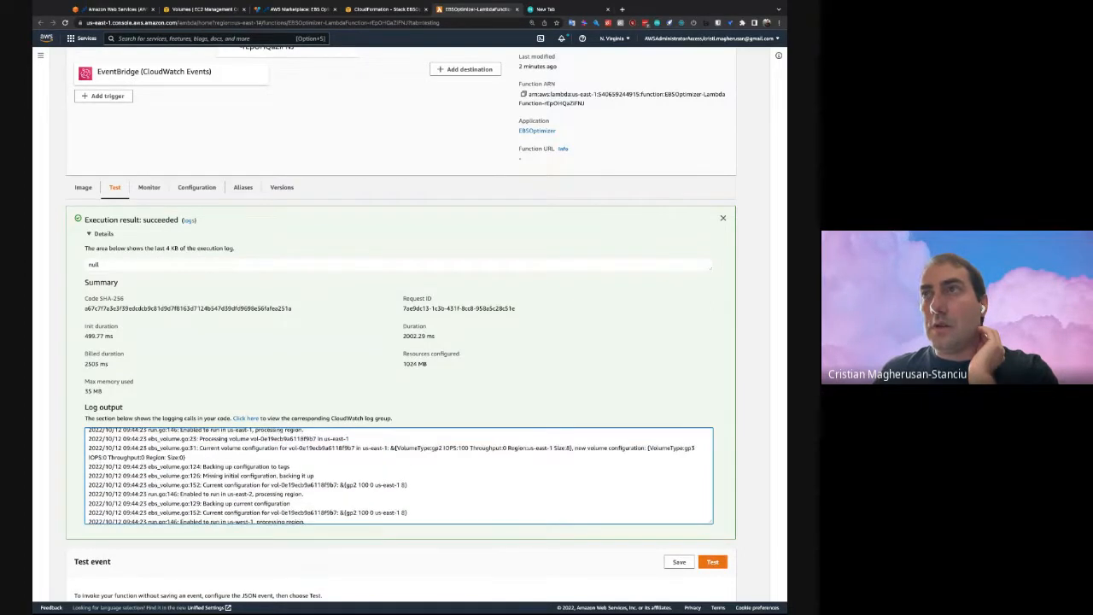
left_click_drag(647, 448, 185, 458)
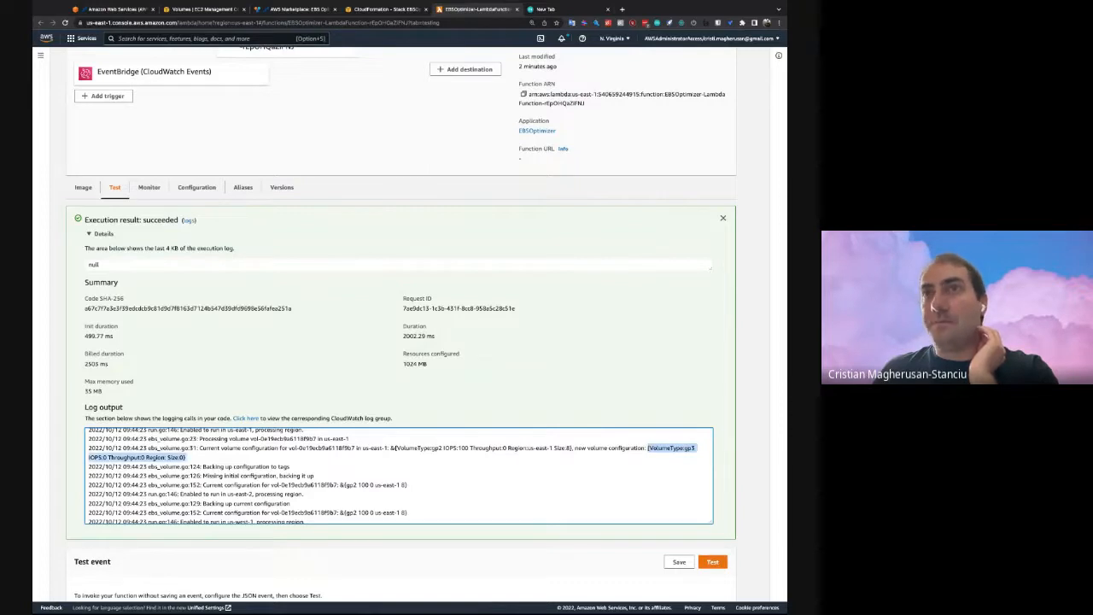
scroll(489, 466, "down", 5)
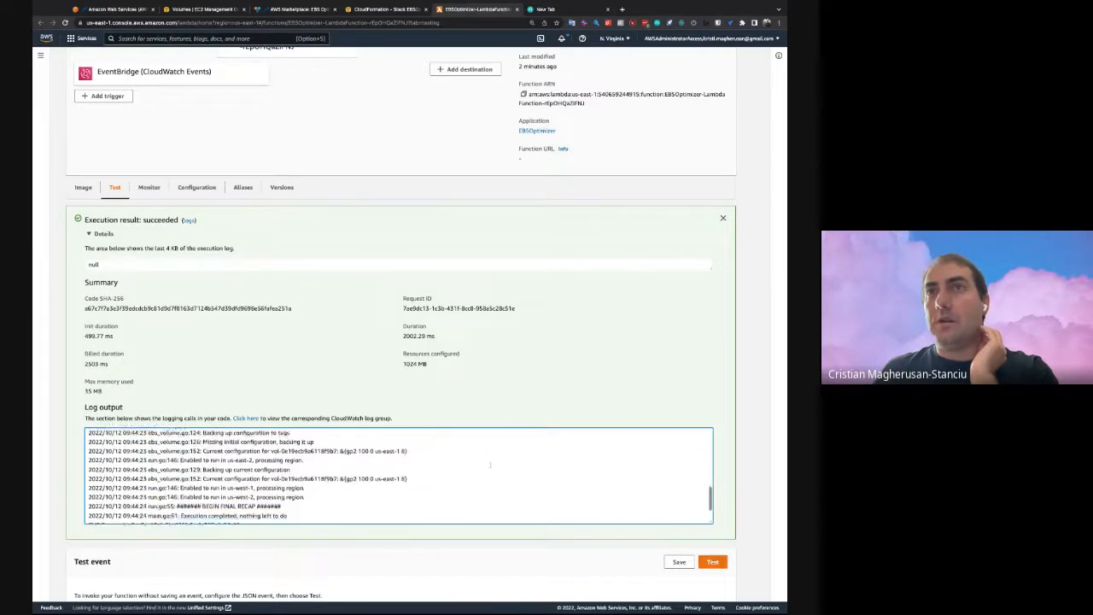
scroll(398, 475, "down", 3)
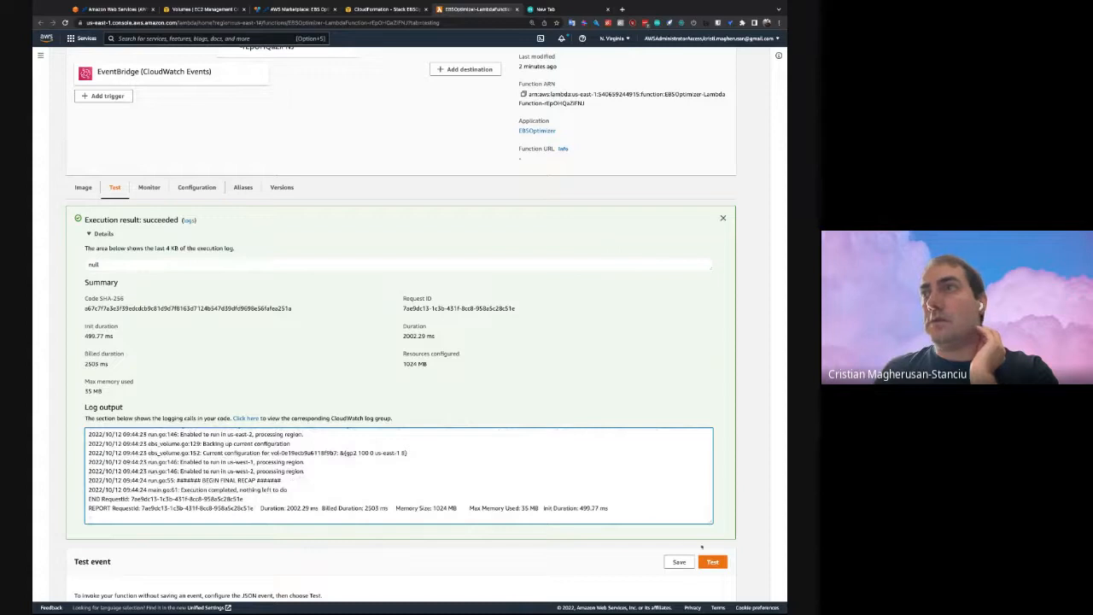
Return to the EC2 volumes list, refresh it, and select the volume to check its type, IOPS and throughput
left_click(204, 9)
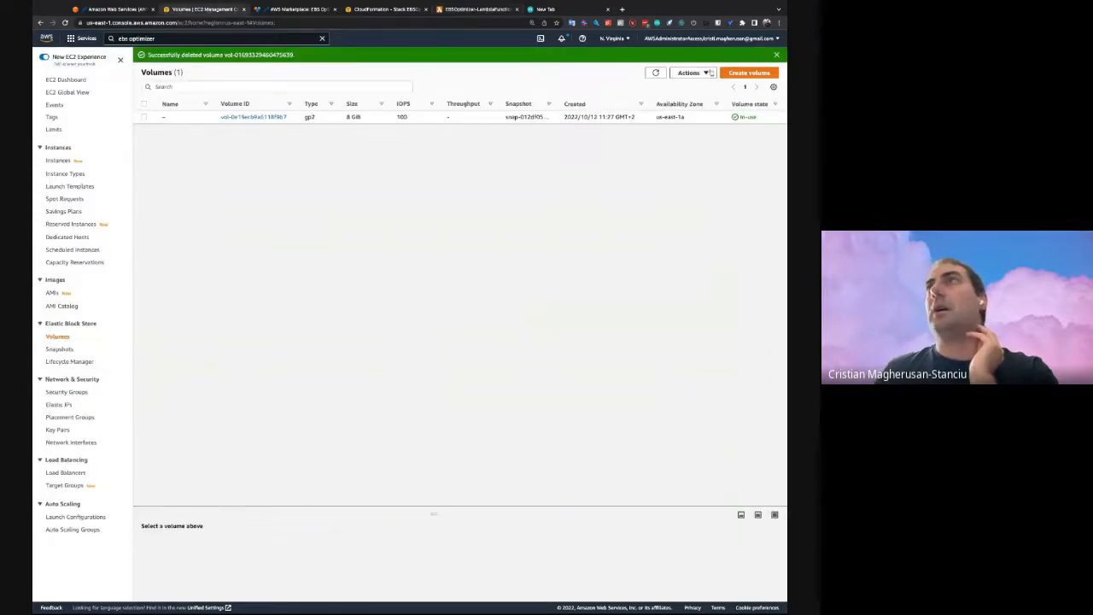
left_click(656, 73)
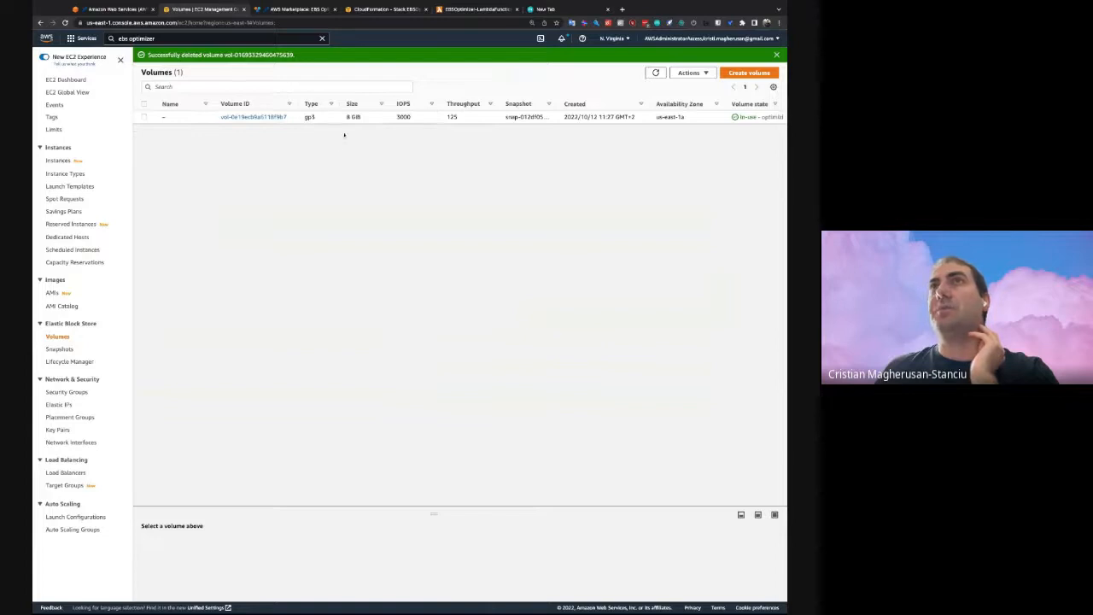
left_click(309, 116)
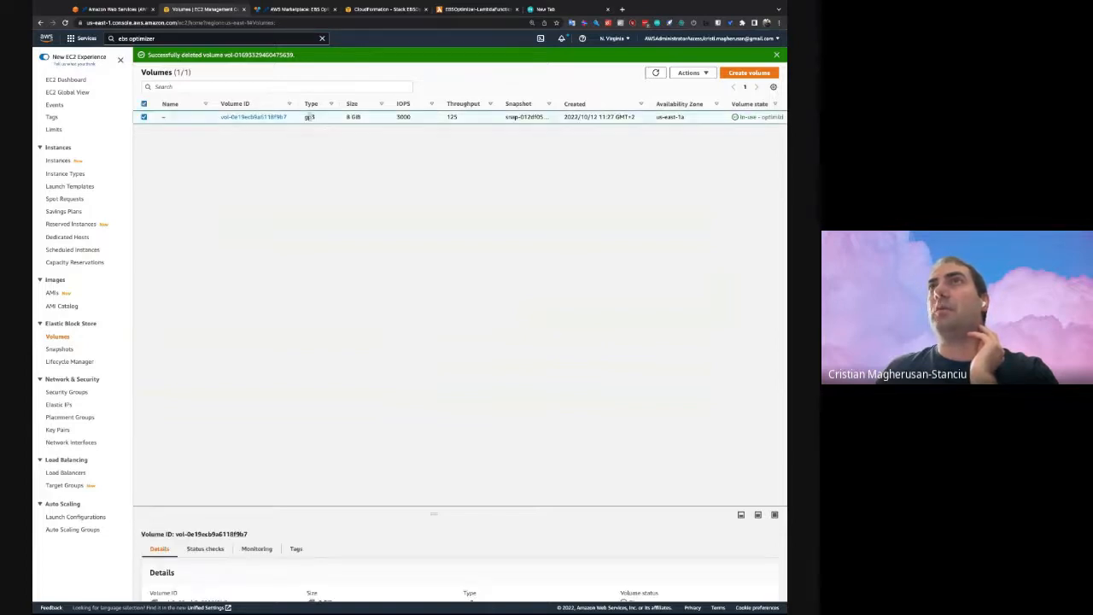
double_click(403, 117)
double_click(451, 117)
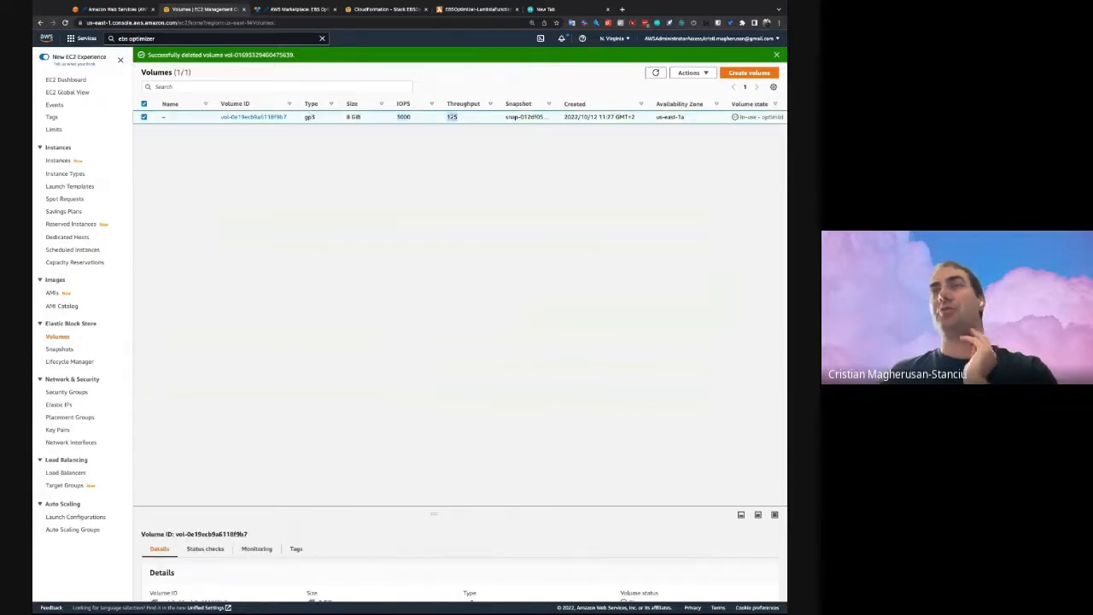